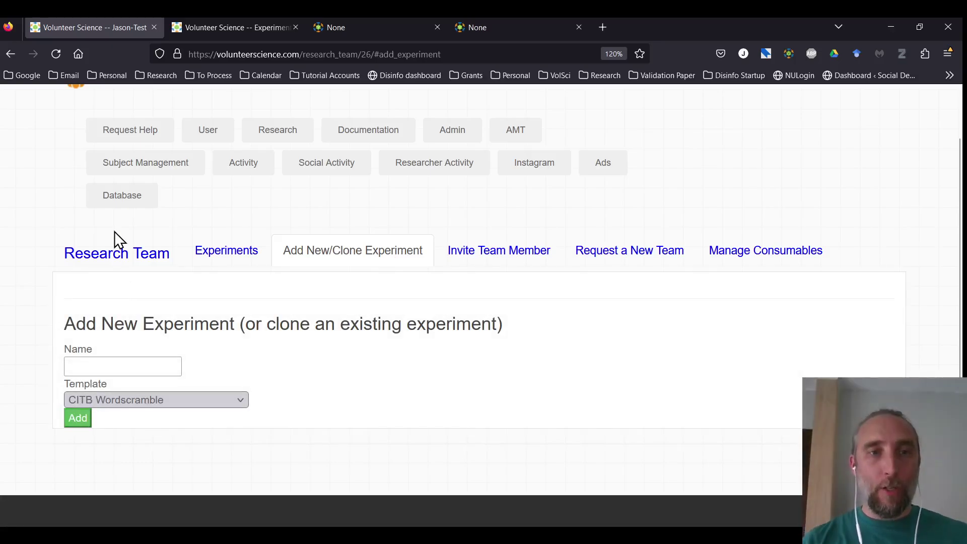
Add a new experiment named "jt wordscramble" based on the CITB Wordscramble template.
left_click(108, 358)
type("jt")
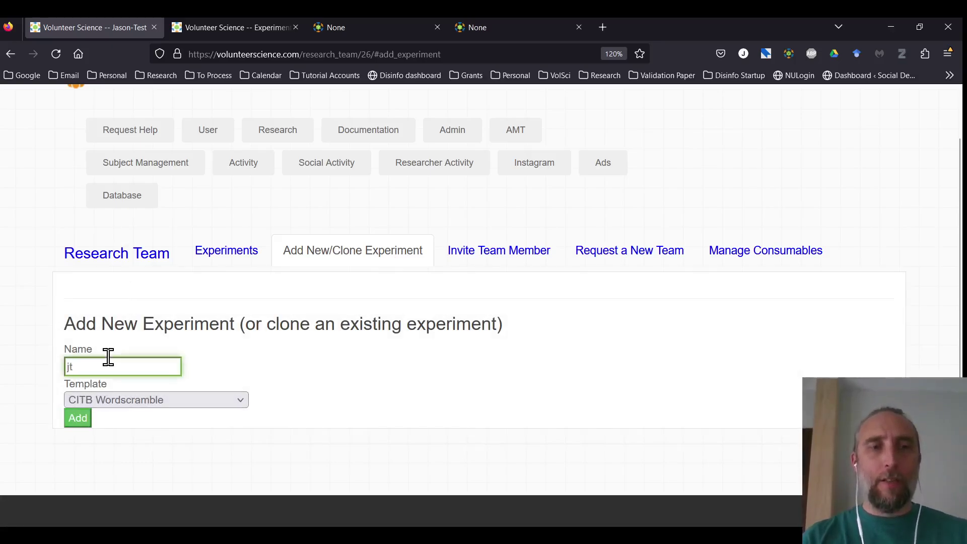
type(" wor")
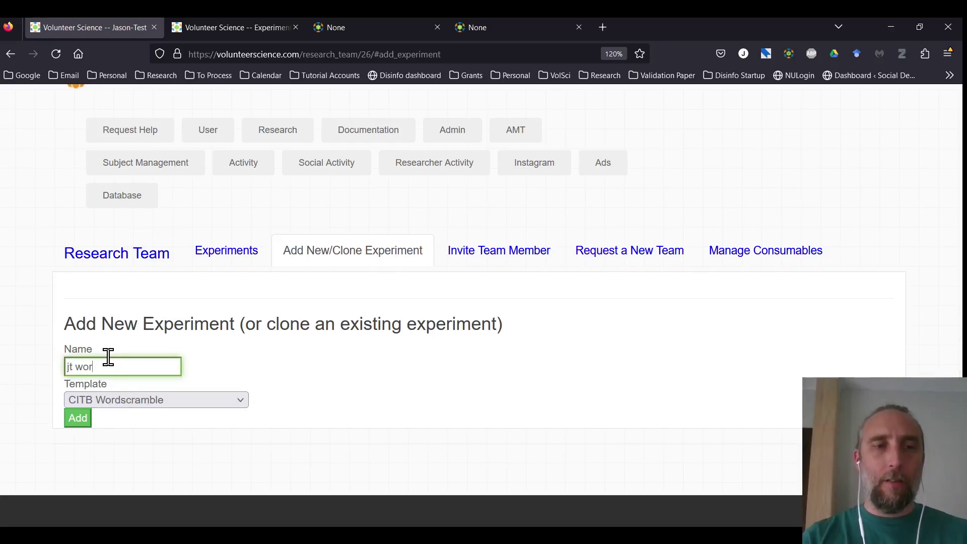
type("dscramble")
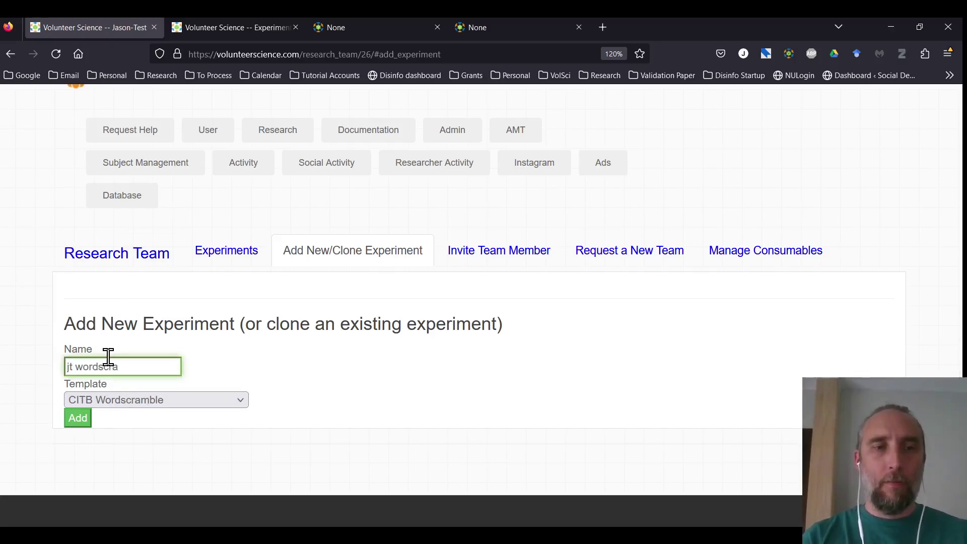
left_click(80, 424)
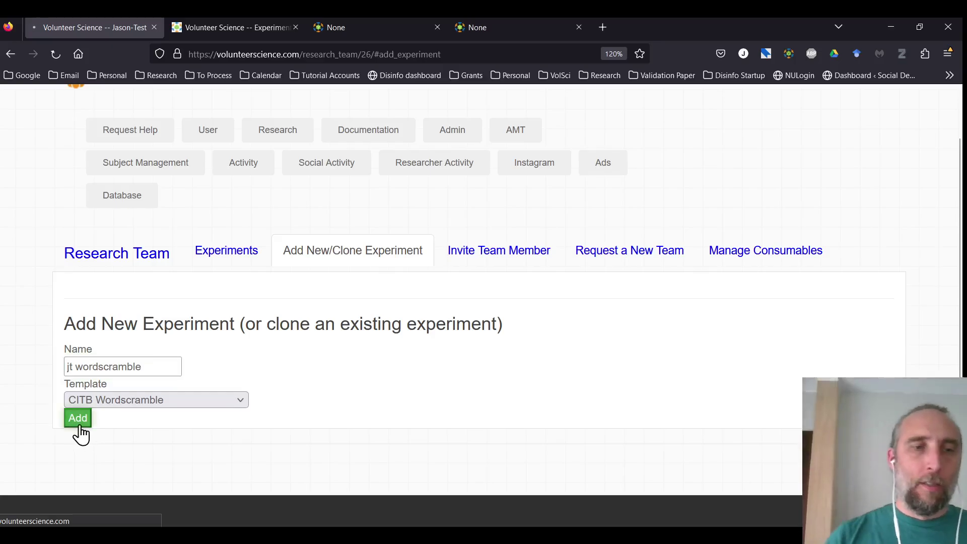
Examine the new experiment's tags, source files and custom variables.
scroll(80, 424, "down", 3)
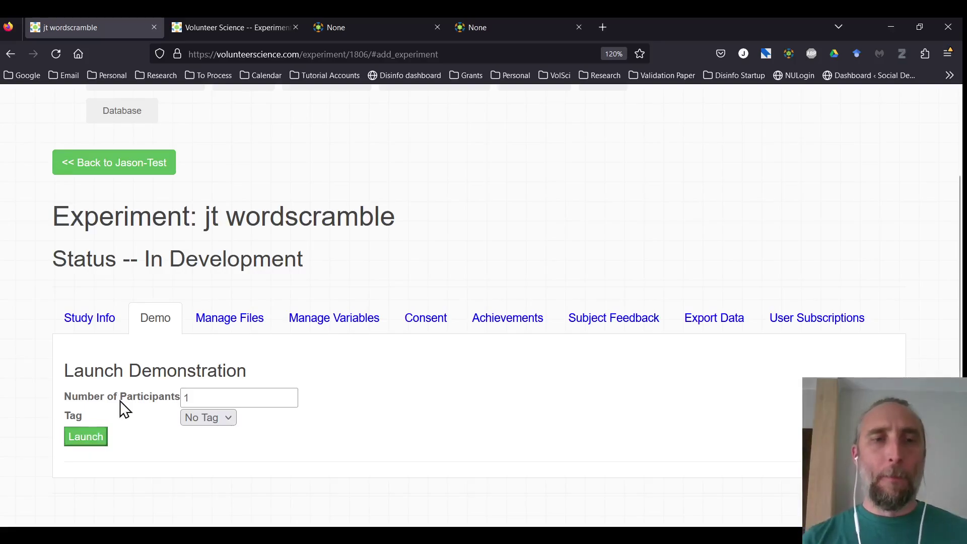
left_click(238, 323)
scroll(2, 348, "down", 2)
scroll(2, 351, "down", 15)
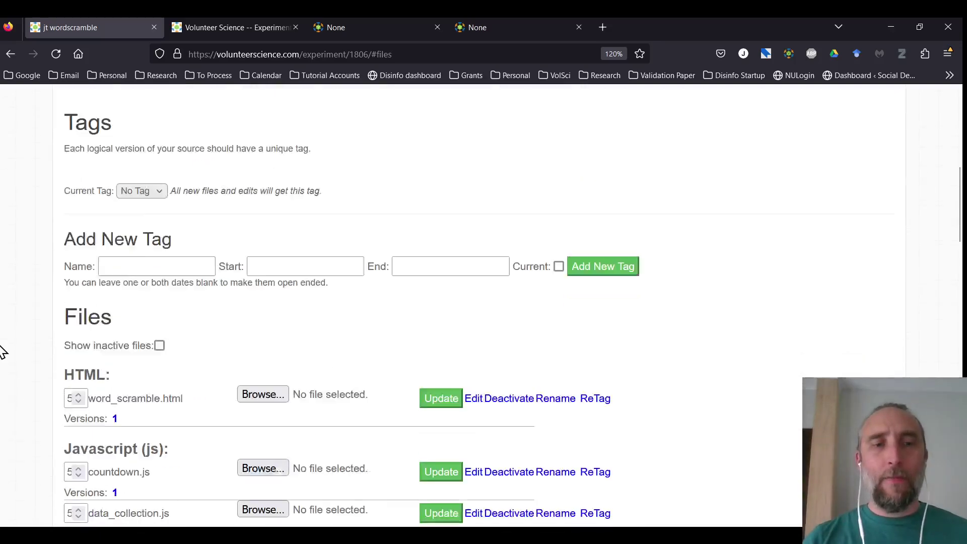
scroll(2, 351, "up", 17)
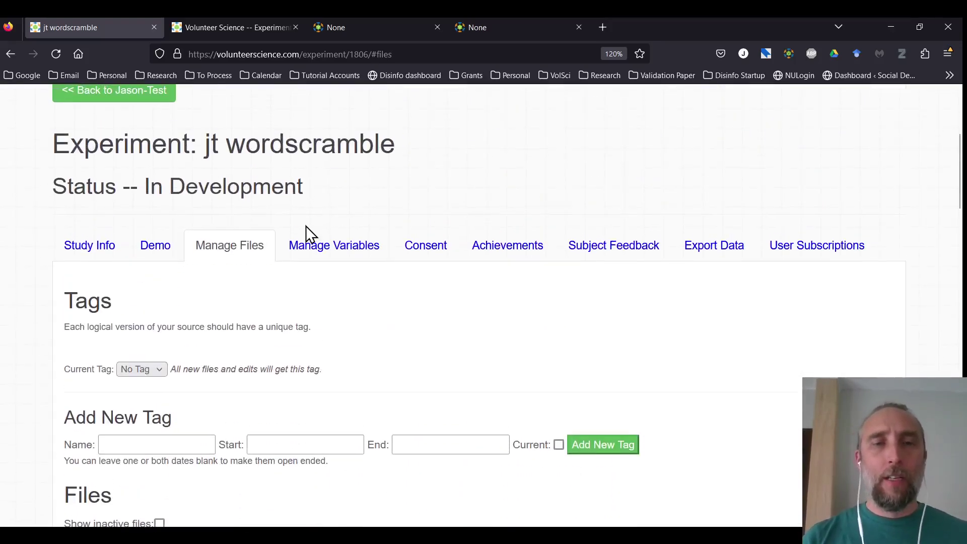
left_click(325, 251)
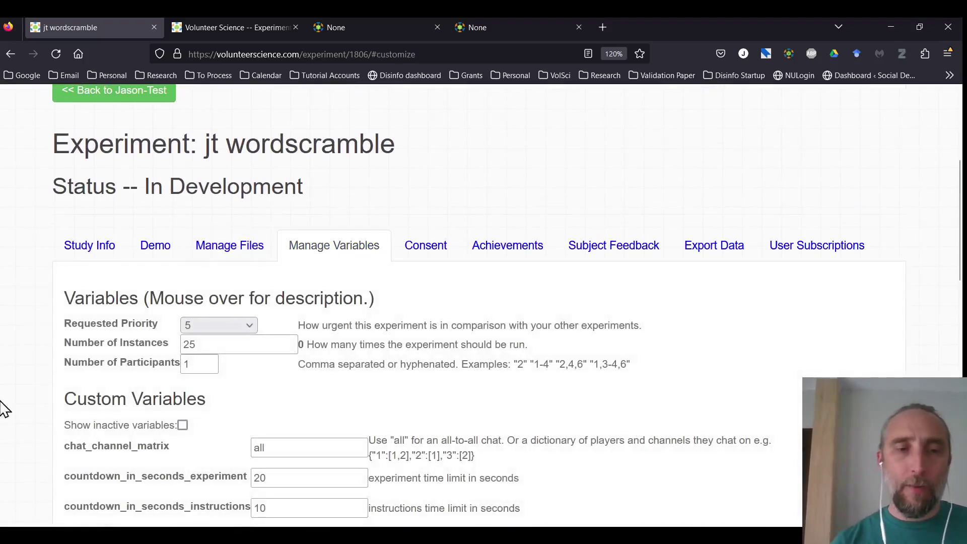
scroll(3, 413, "down", 4)
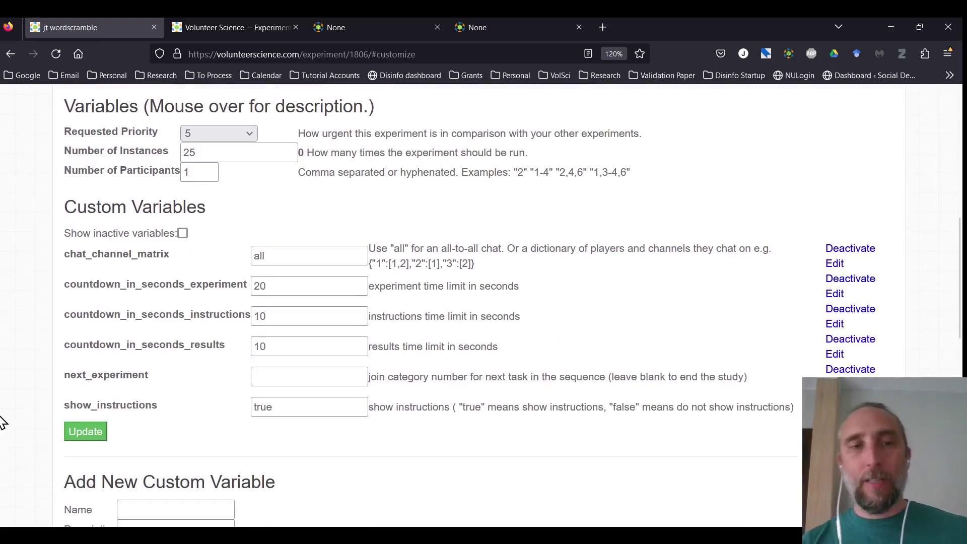
scroll(2, 422, "up", 4)
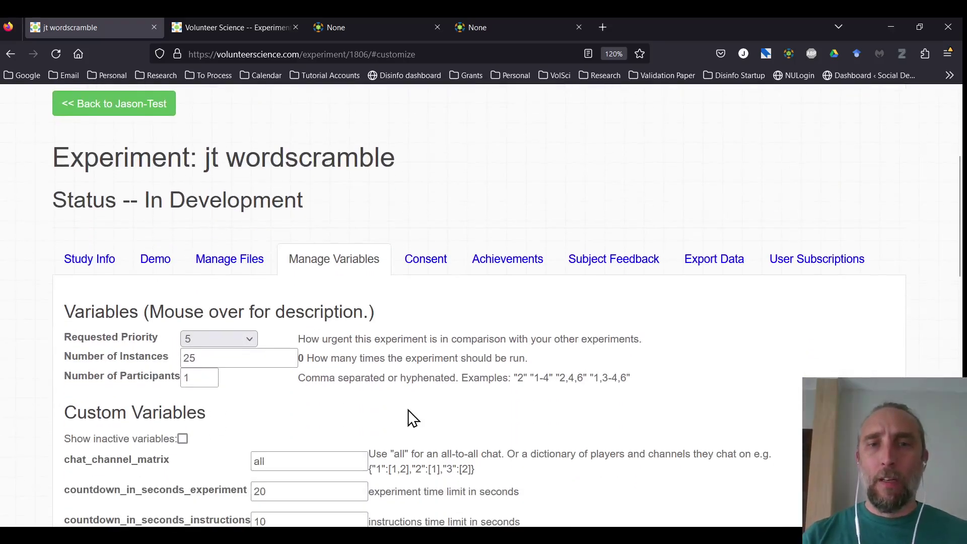
Review the experiment's data export options and its results section.
left_click(716, 260)
scroll(587, 358, "down", 6)
scroll(586, 354, "down", 4)
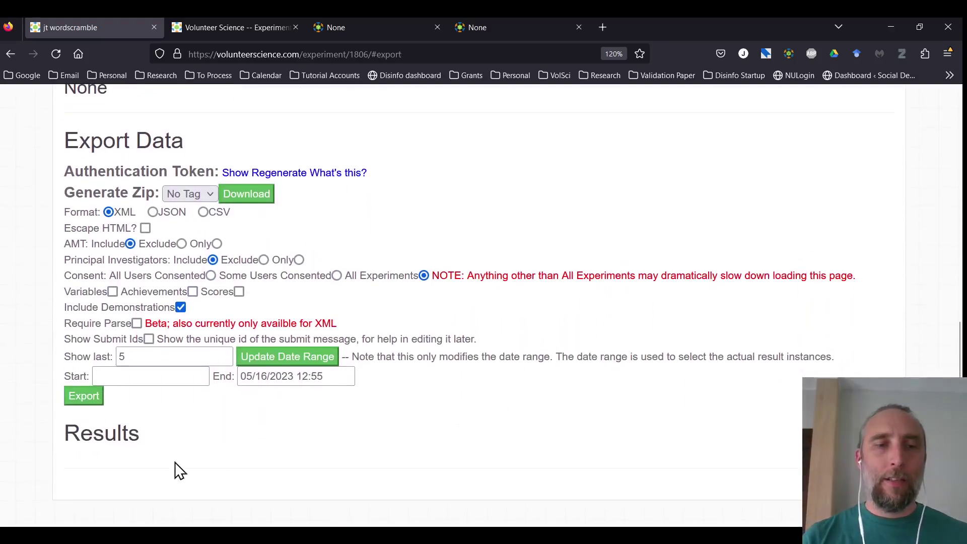
scroll(145, 457, "up", 12)
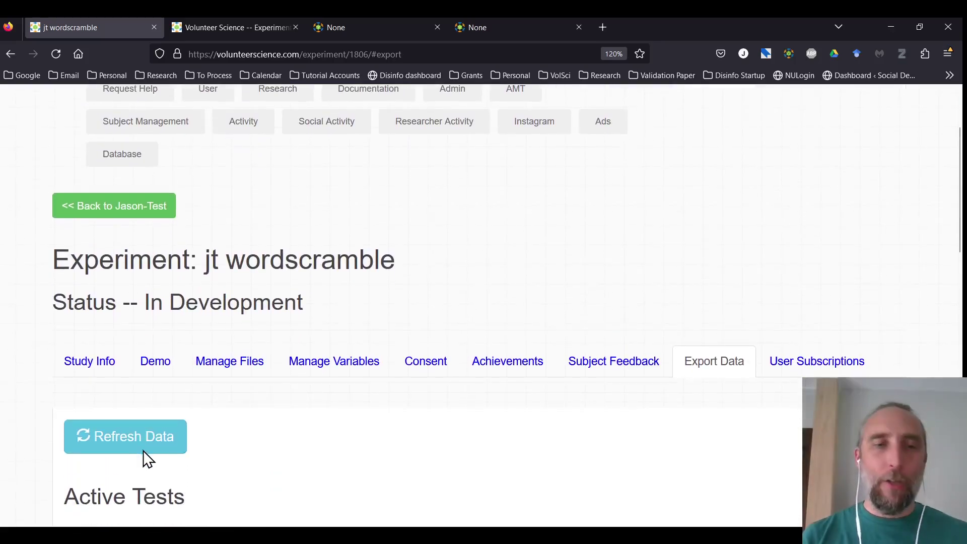
Examine the chat_channel_matrix variable's description, including the example dictionary of players and chat channels.
left_click(305, 383)
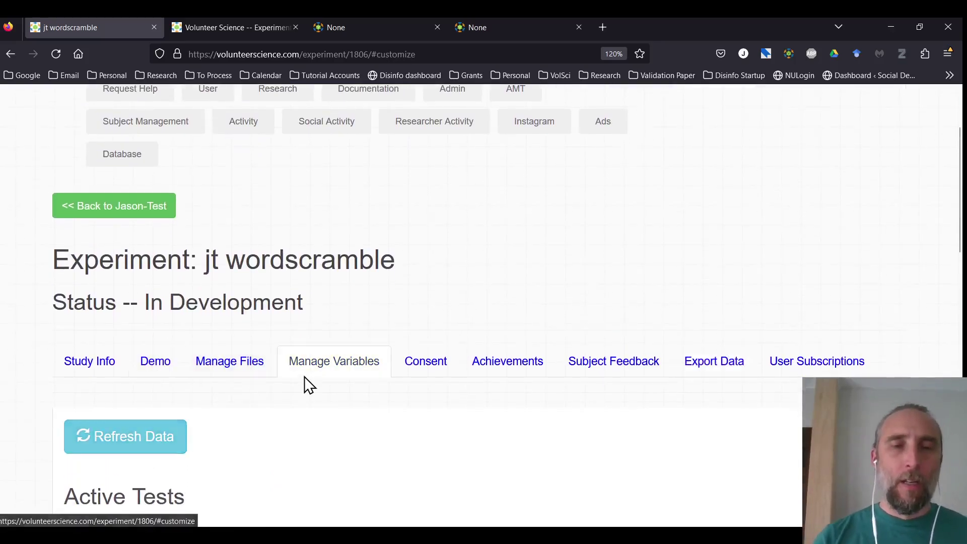
scroll(305, 383, "down", 5)
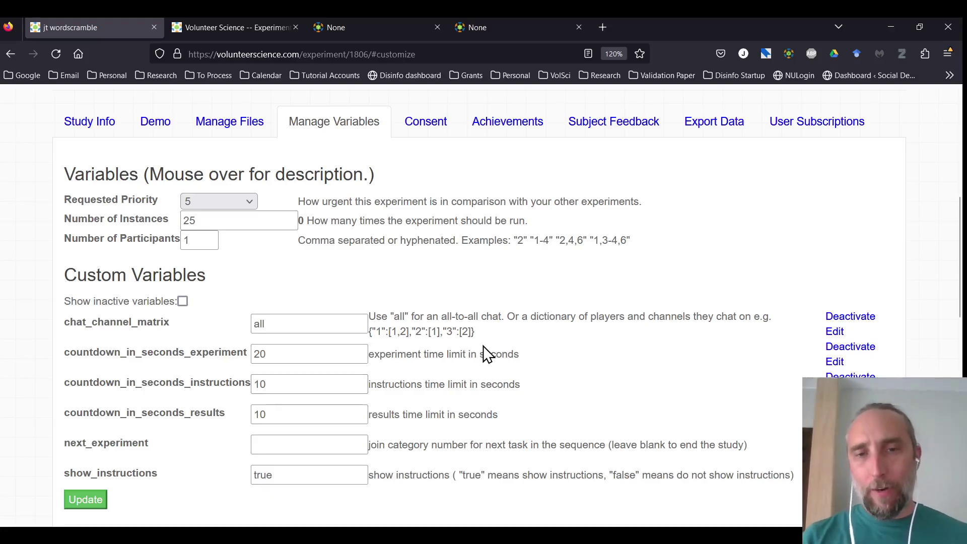
left_click_drag(477, 333, 376, 333)
left_click(381, 332)
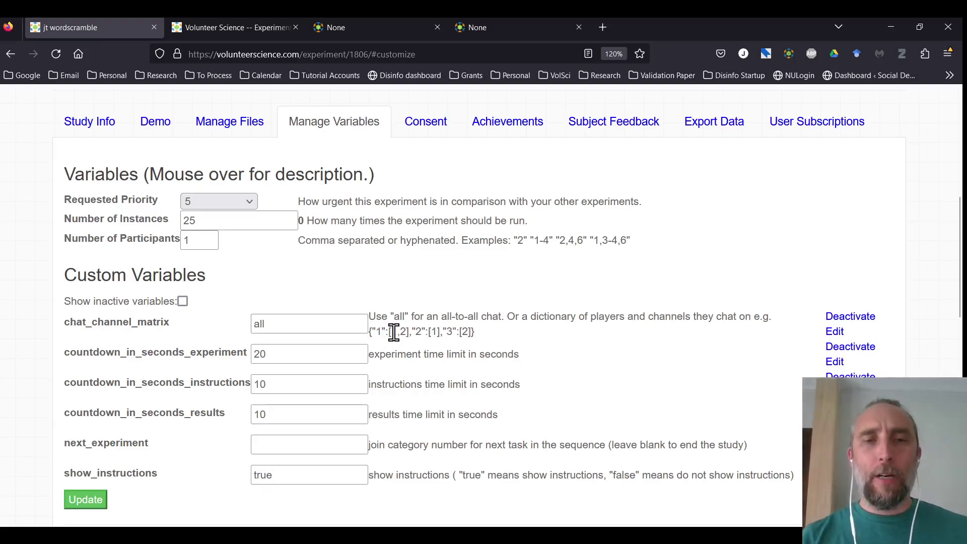
left_click_drag(391, 333, 406, 333)
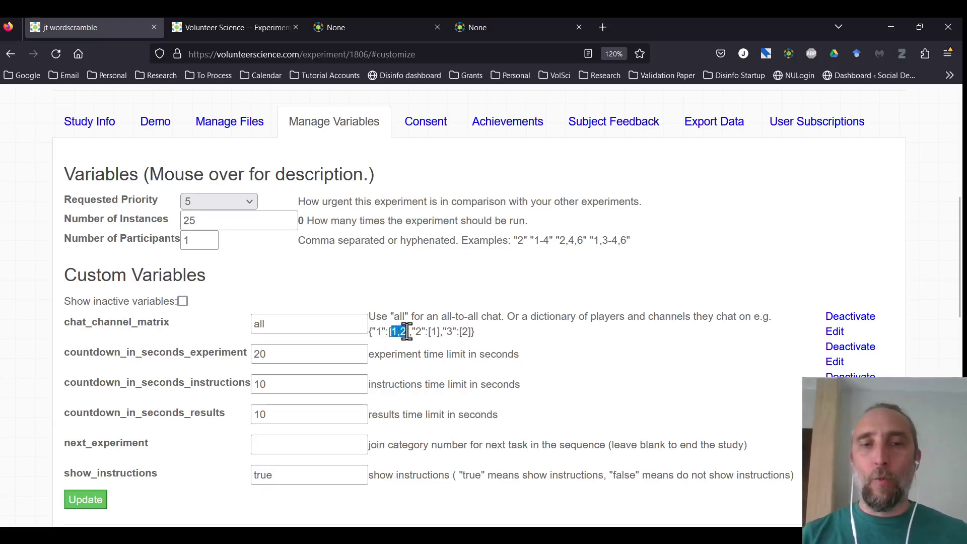
left_click_drag(415, 332, 436, 332)
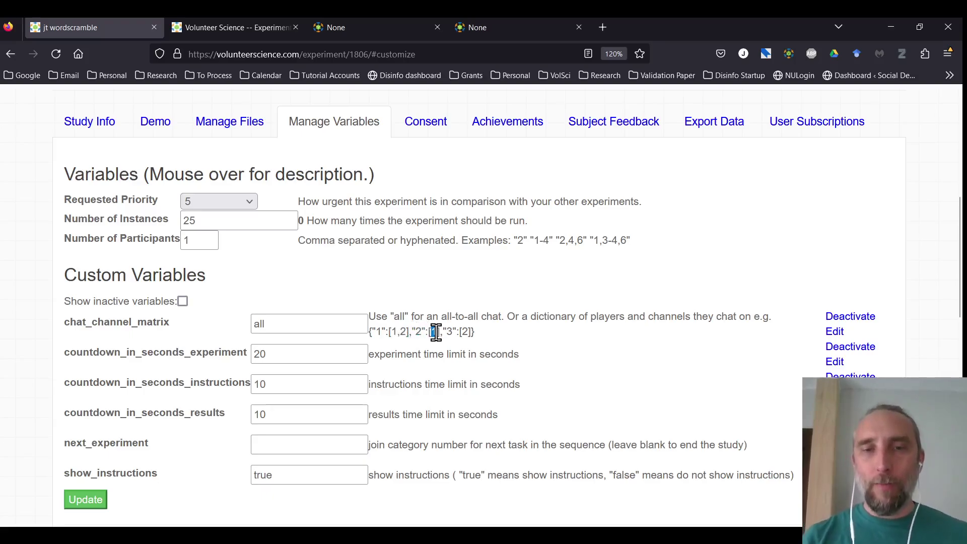
left_click(383, 332)
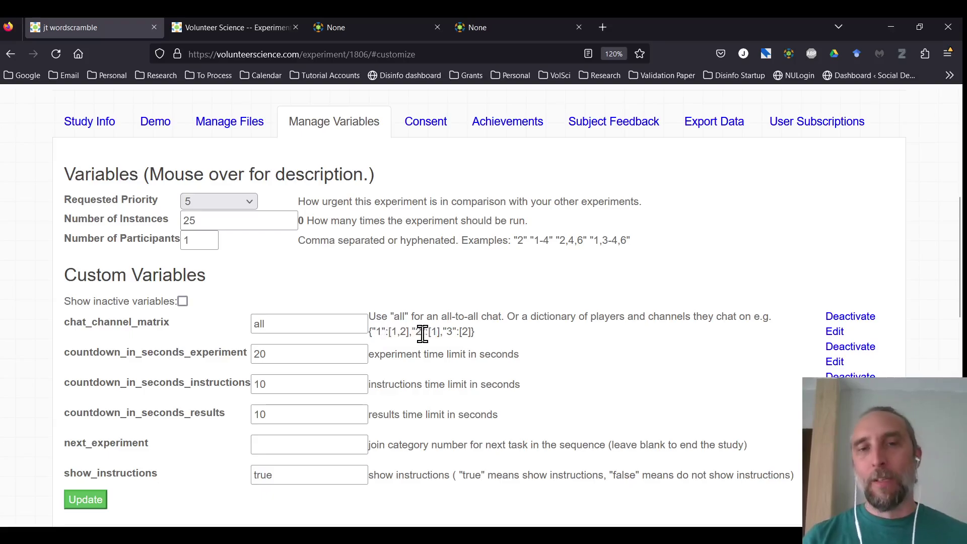
left_click_drag(445, 332, 454, 333)
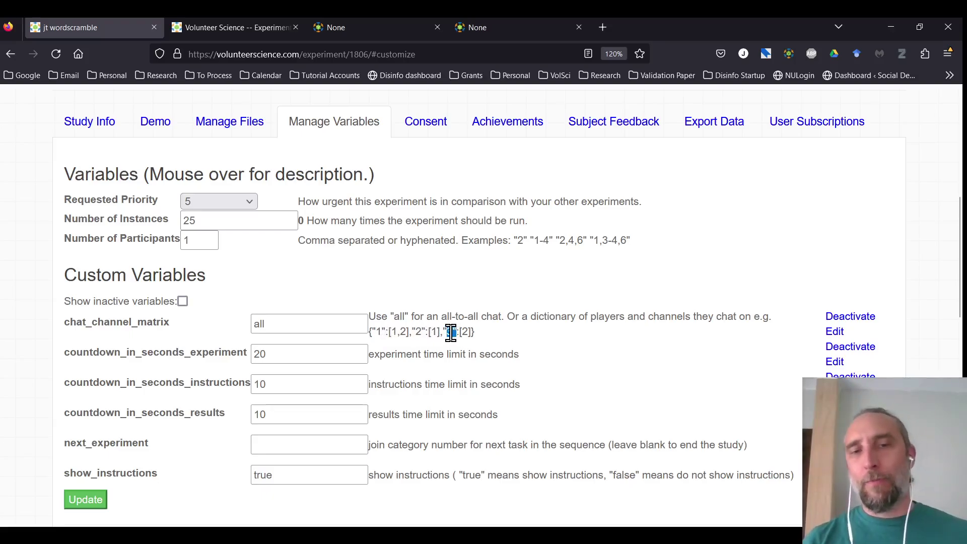
left_click(451, 332)
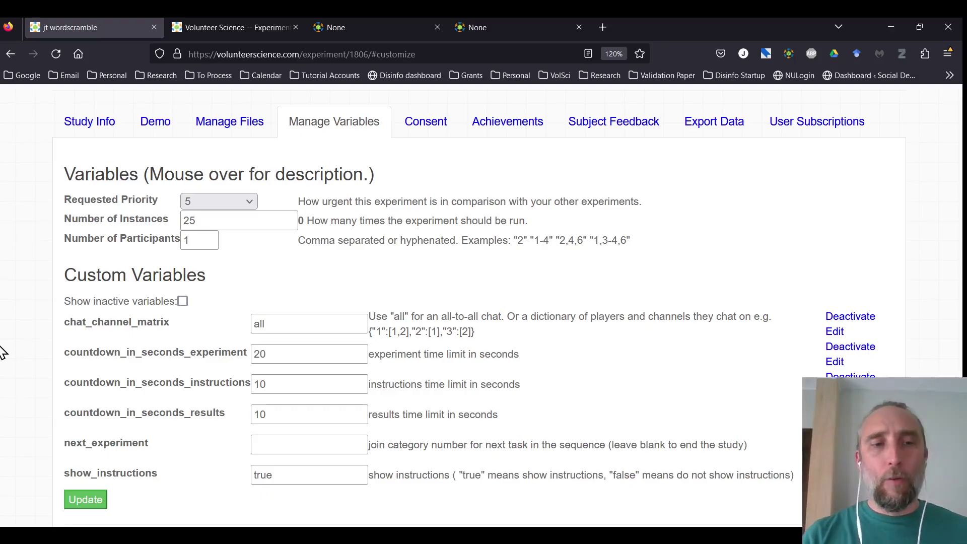
Review the countdown variables for the experiment, instructions and results, plus the next_experiment variable.
scroll(2, 352, "down", 2)
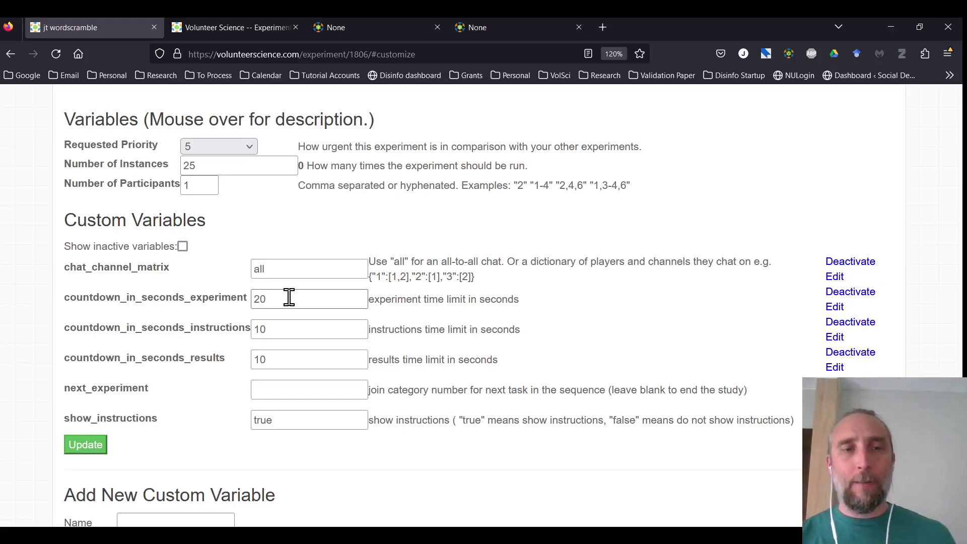
left_click(285, 328)
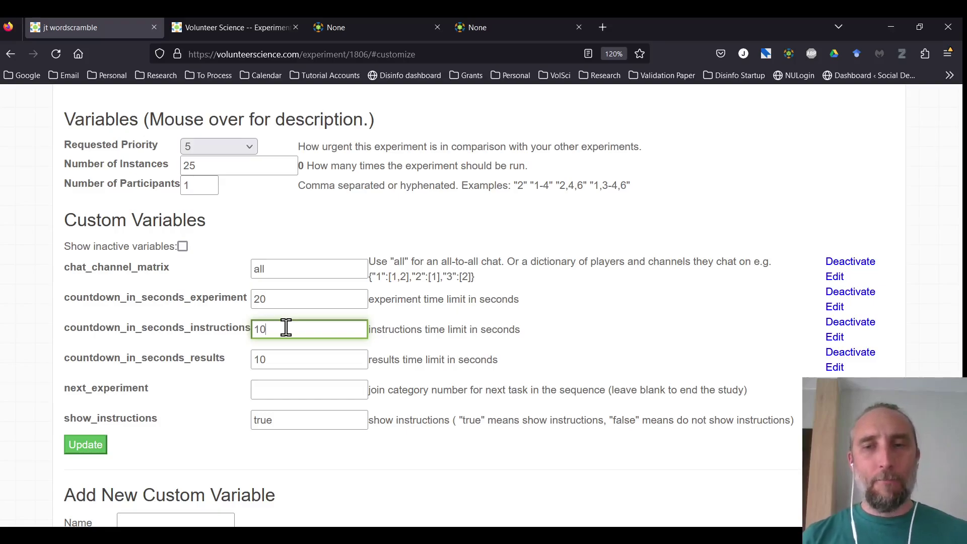
left_click(283, 361)
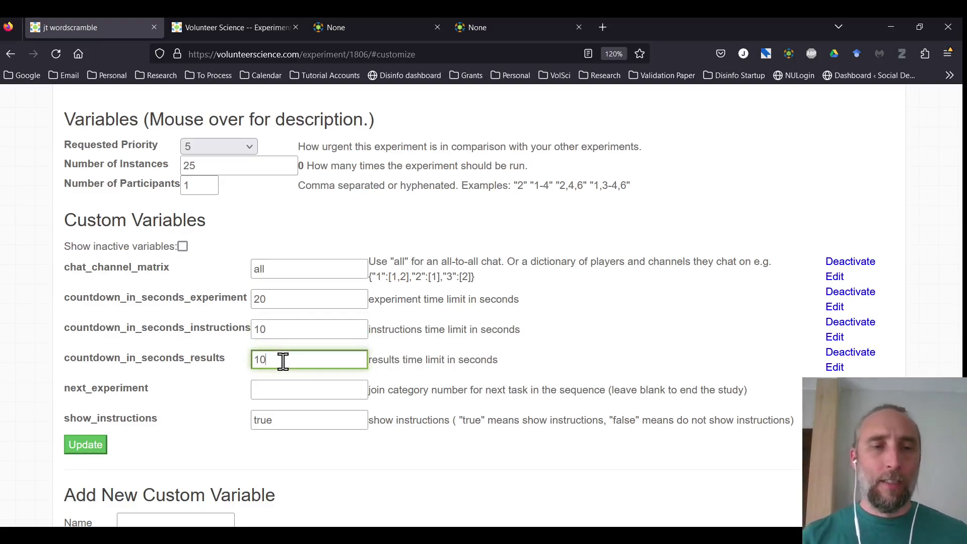
left_click(292, 390)
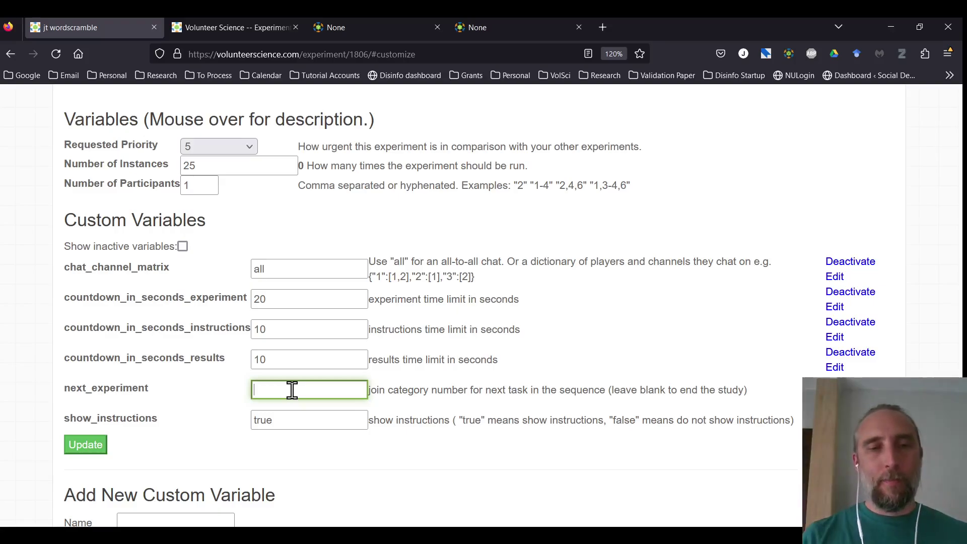
Set the show_instructions variable to false and save the experiment's variables.
left_click(292, 420)
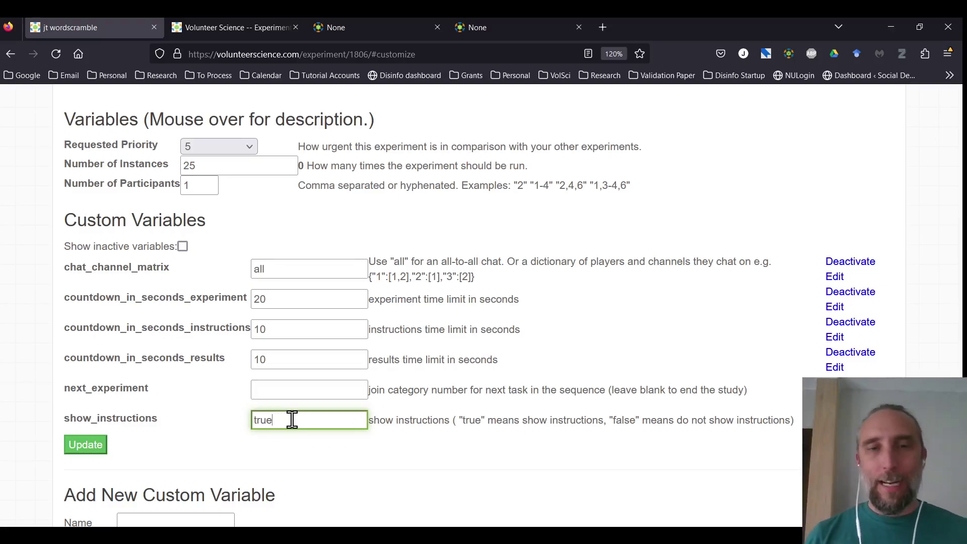
key("BackSpace")
key("BackSpace")
key("BackSpace")
key("BackSpace")
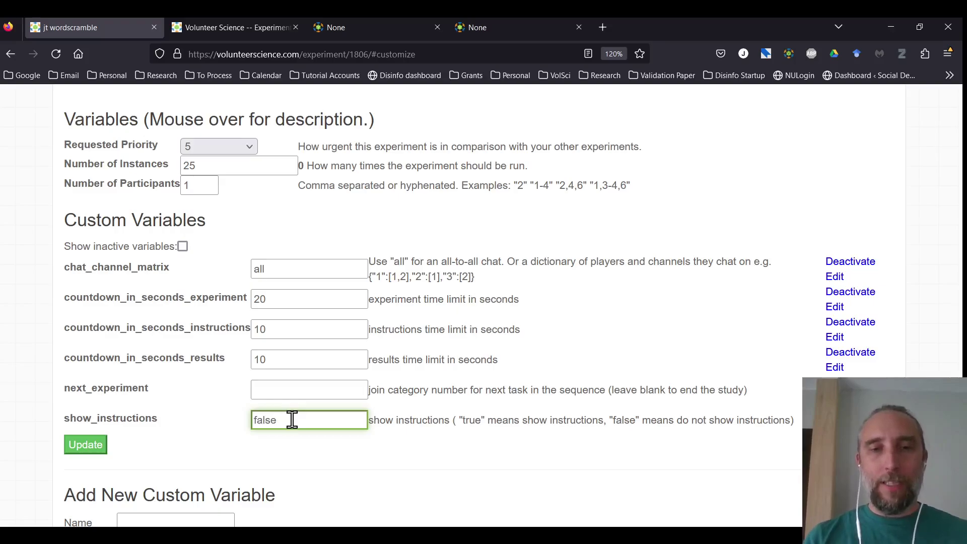
left_click(71, 450)
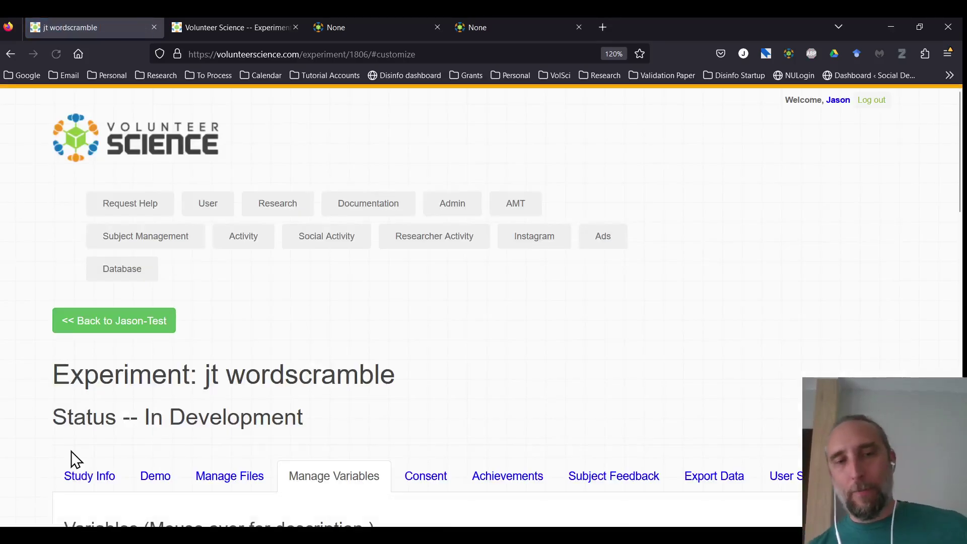
Set the show_instructions variable to true and save the experiment's variables.
scroll(71, 451, "down", 9)
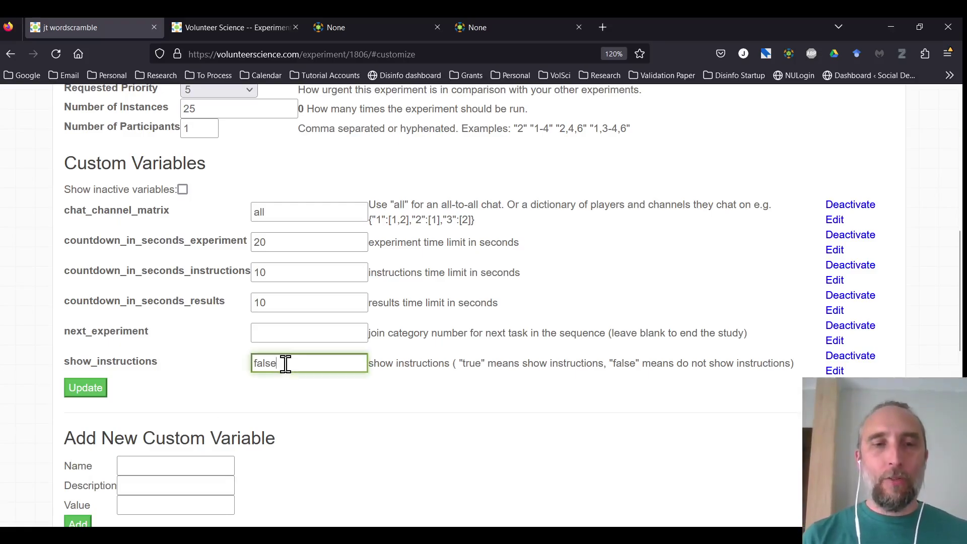
left_click_drag(285, 362, 249, 361)
key("BackSpace")
type("true")
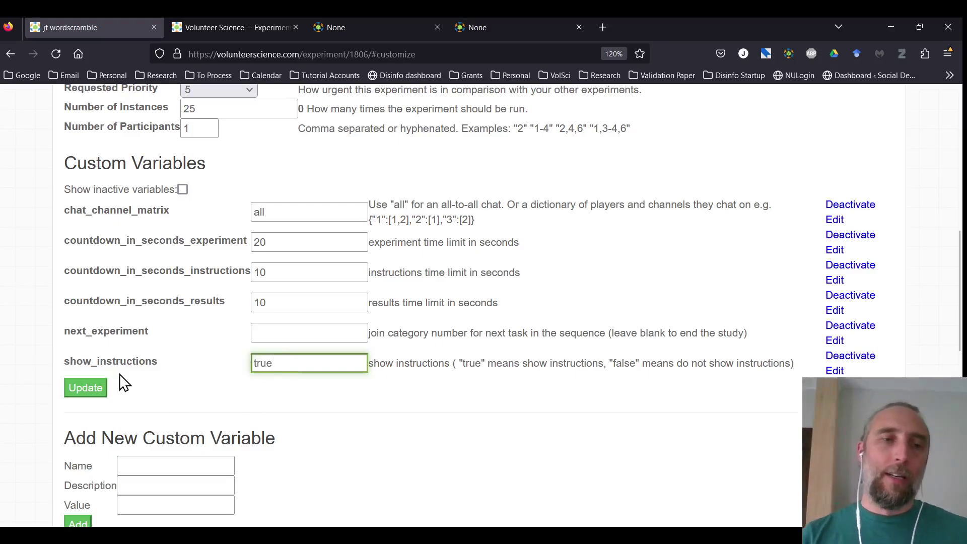
left_click(89, 389)
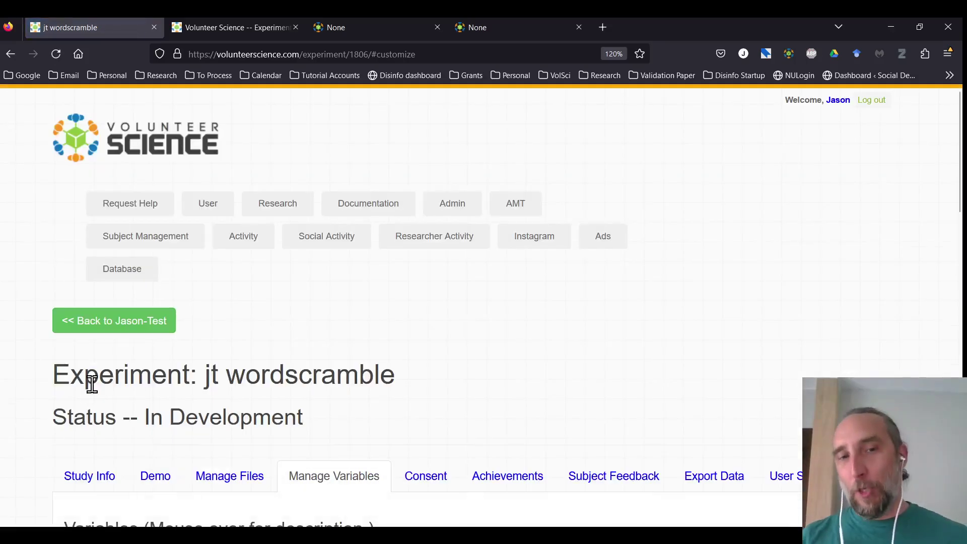
Open the countdown_in_seconds_experiment value for editing, save the variables, and go to the experiment's demonstration launch settings.
scroll(93, 383, "down", 2)
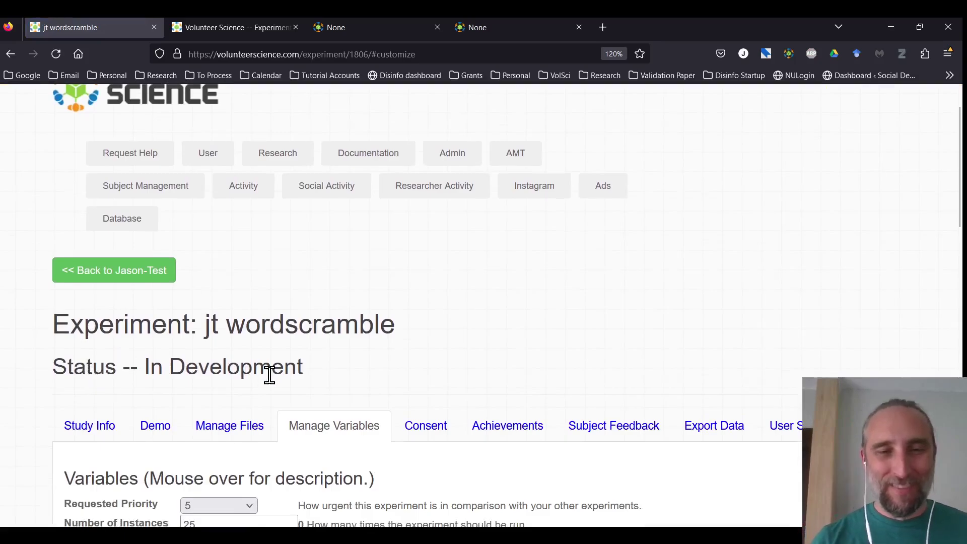
left_click(156, 426)
scroll(42, 413, "down", 4)
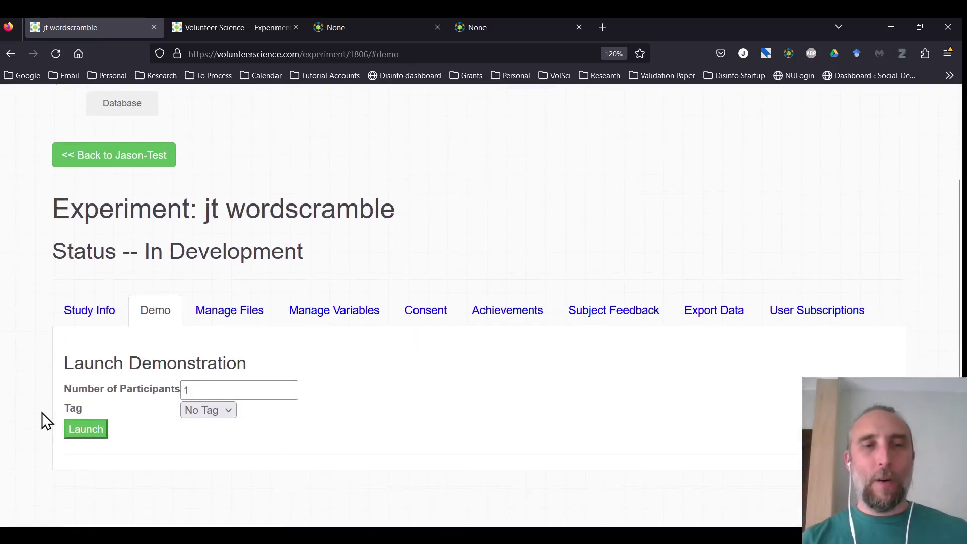
left_click(373, 308)
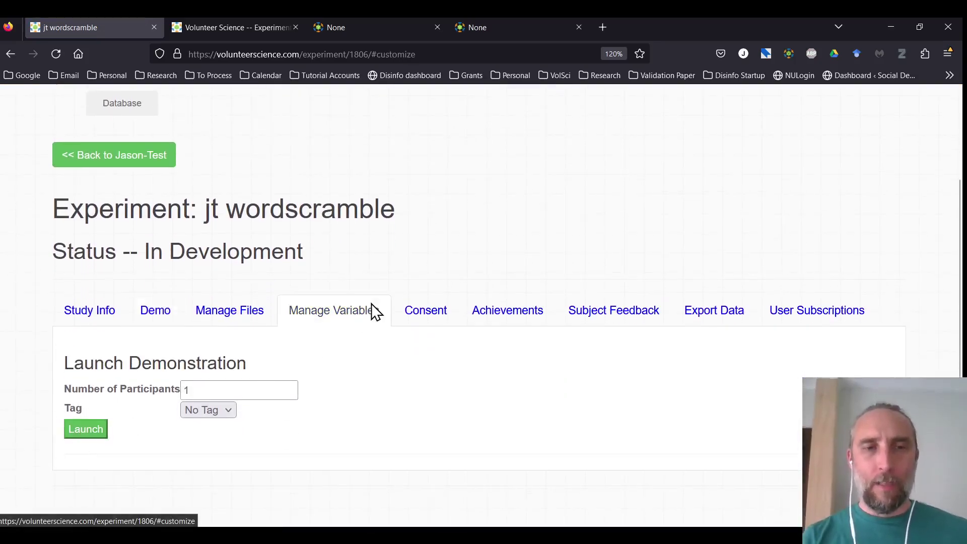
scroll(372, 313, "down", 1)
left_click(272, 325)
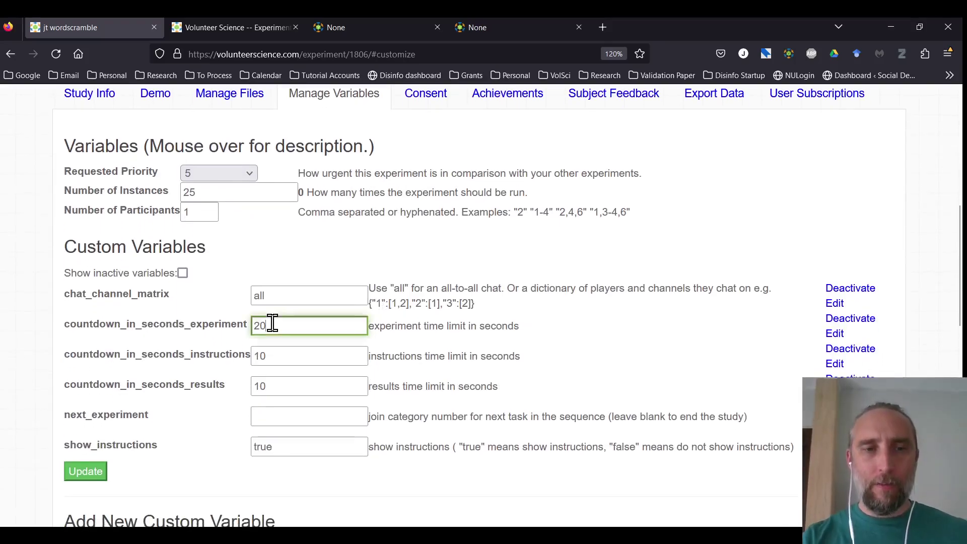
left_click(85, 474)
left_click(158, 481)
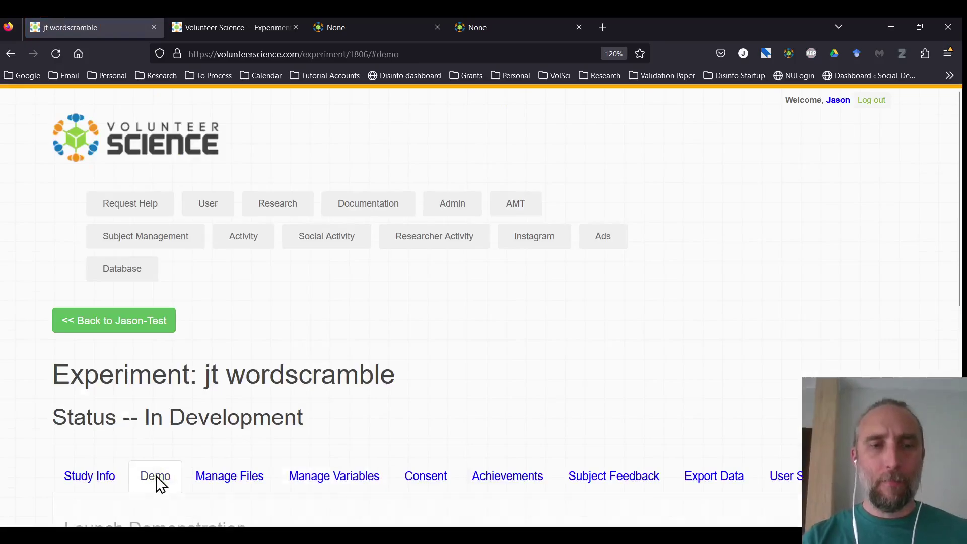
Launch a one-participant demonstration without a tag and read through the Word Scramble Task instructions.
scroll(64, 404, "down", 5)
left_click(85, 393)
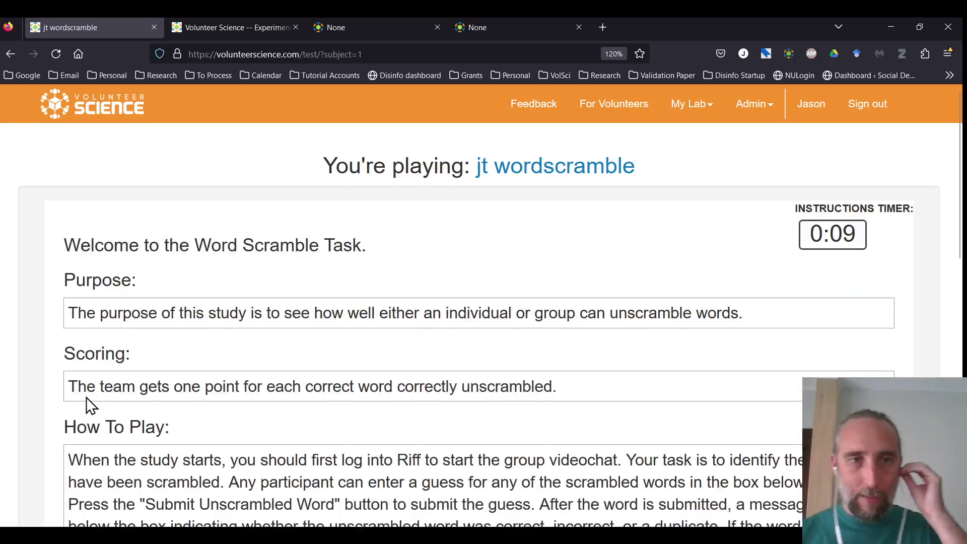
scroll(87, 398, "down", 2)
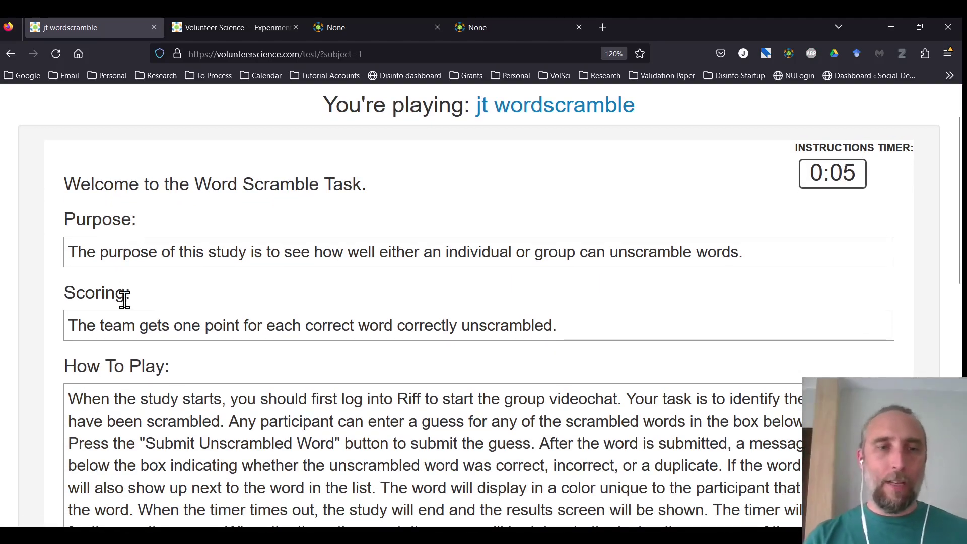
scroll(146, 362, "down", 10)
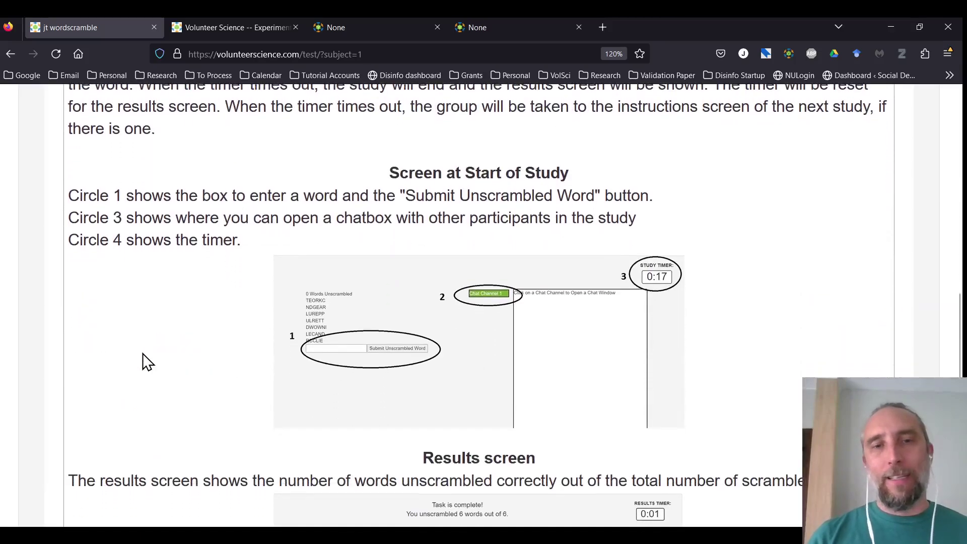
scroll(146, 362, "down", 3)
scroll(146, 362, "up", 4)
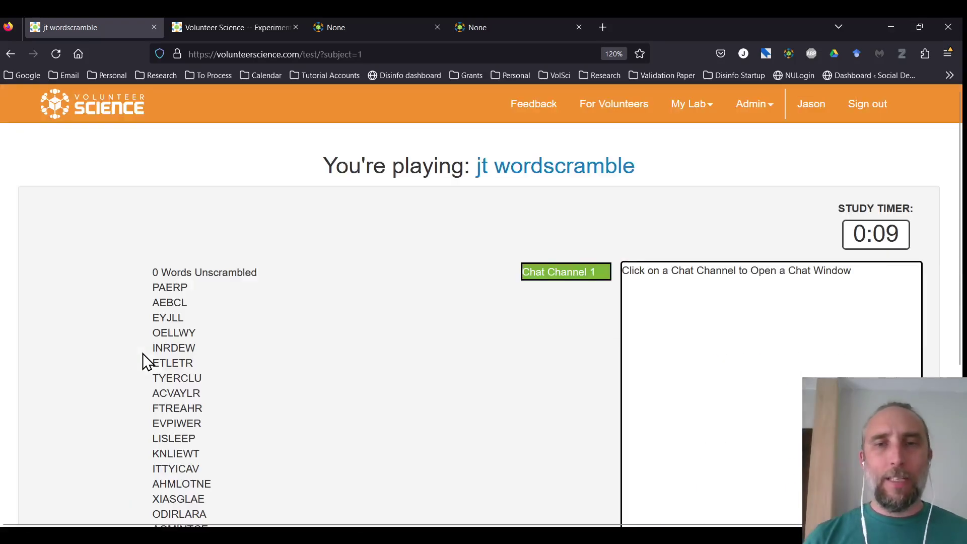
Look over the scrambled words, open Chat Channel 1, and submit "family" as an unscrambled word.
scroll(143, 359, "down", 3)
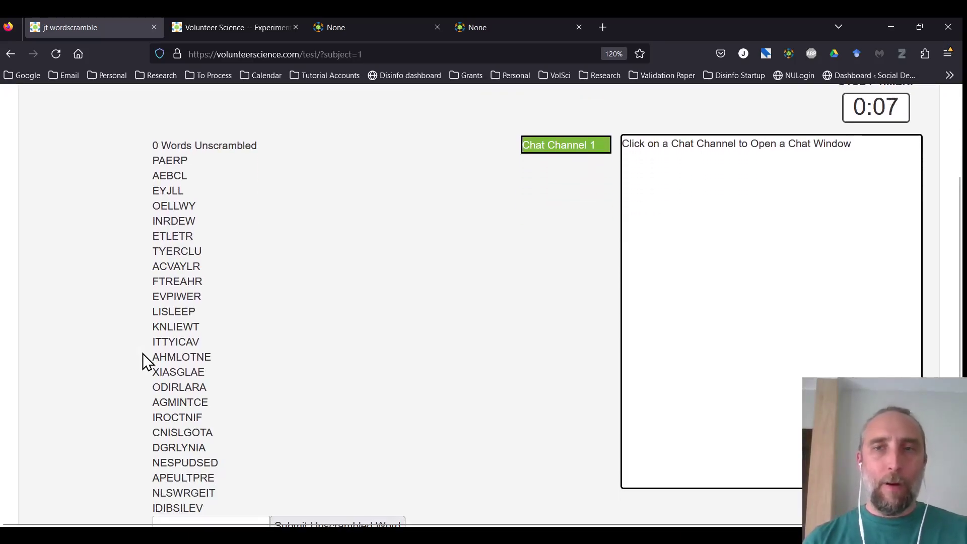
scroll(143, 357, "up", 1)
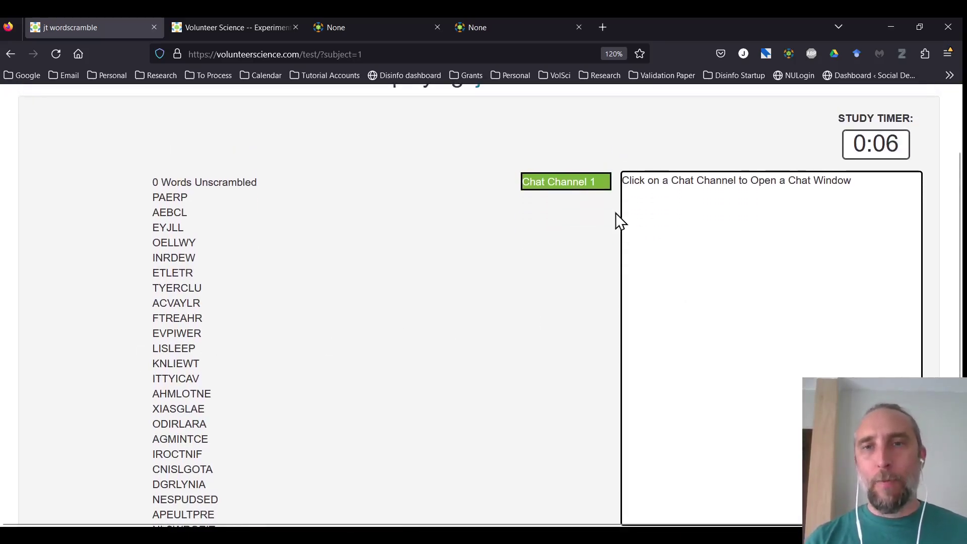
left_click(587, 185)
scroll(430, 294, "down", 3)
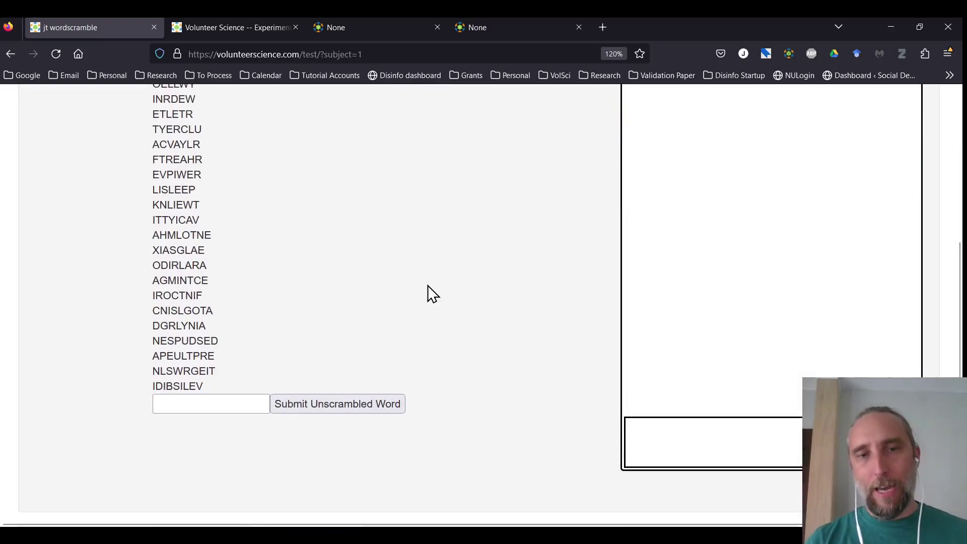
left_click(225, 398)
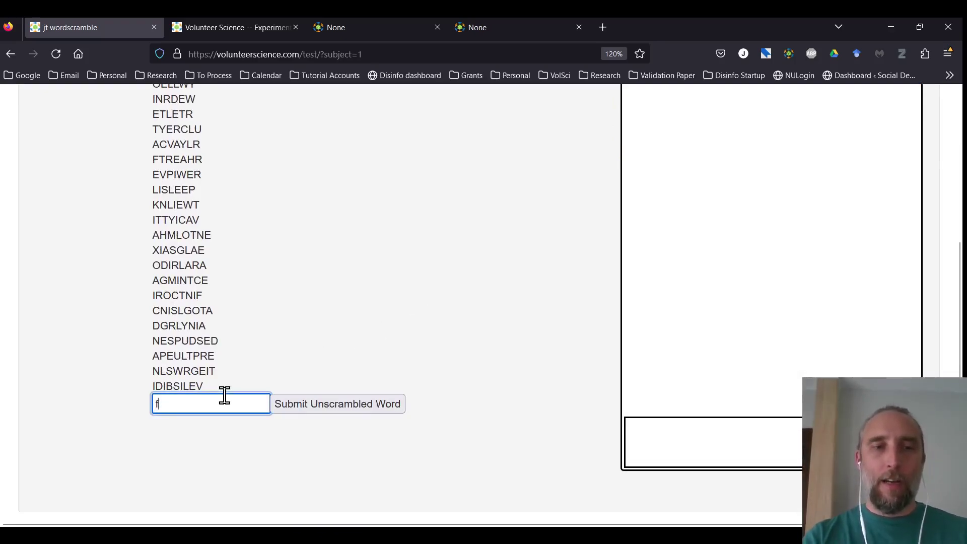
type("family")
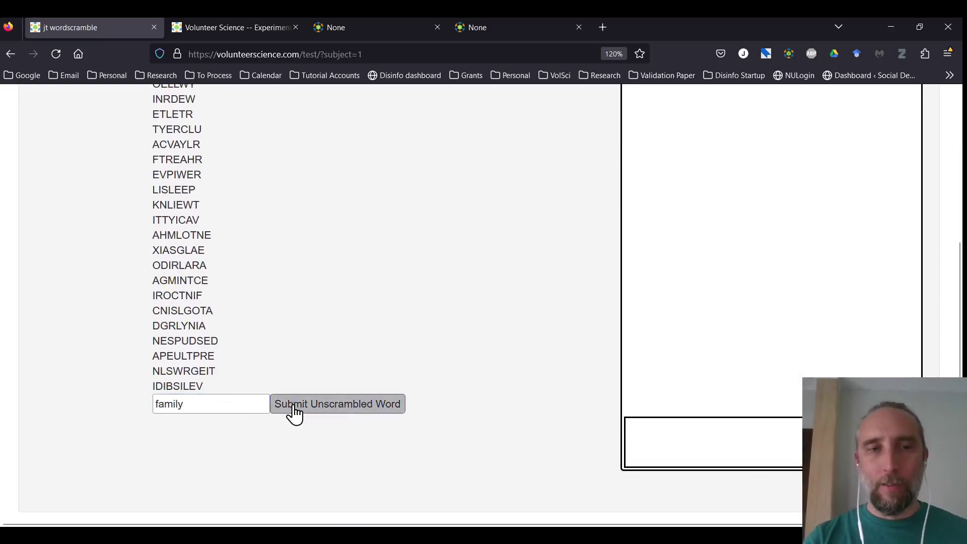
left_click(294, 407)
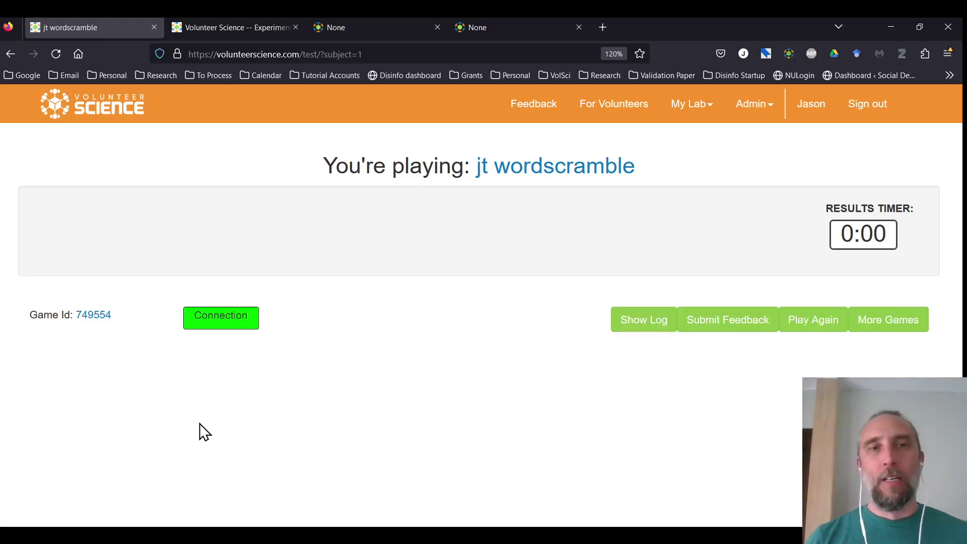
Leave the finished demonstration and open its result record in the experiment's export data.
left_click(905, 323)
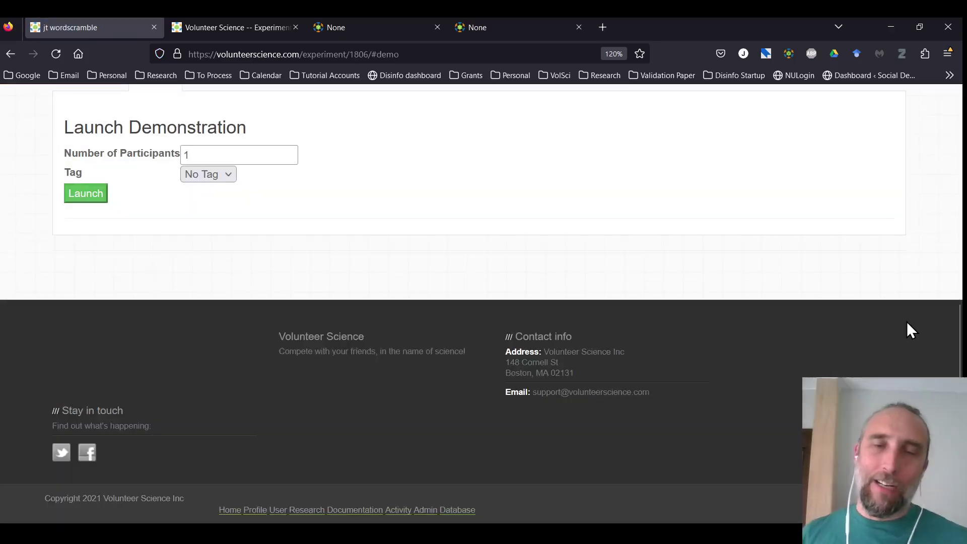
scroll(358, 262, "up", 3)
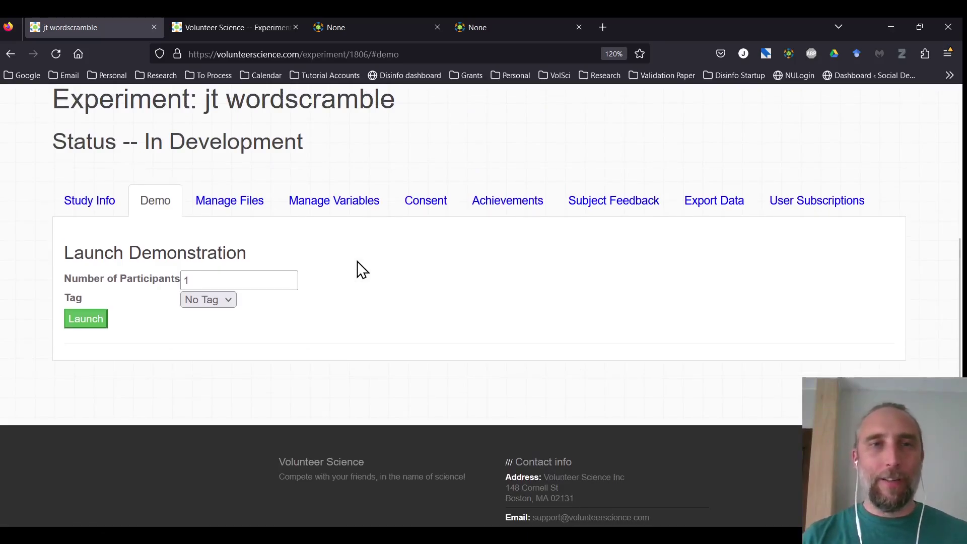
scroll(358, 270, "up", 2)
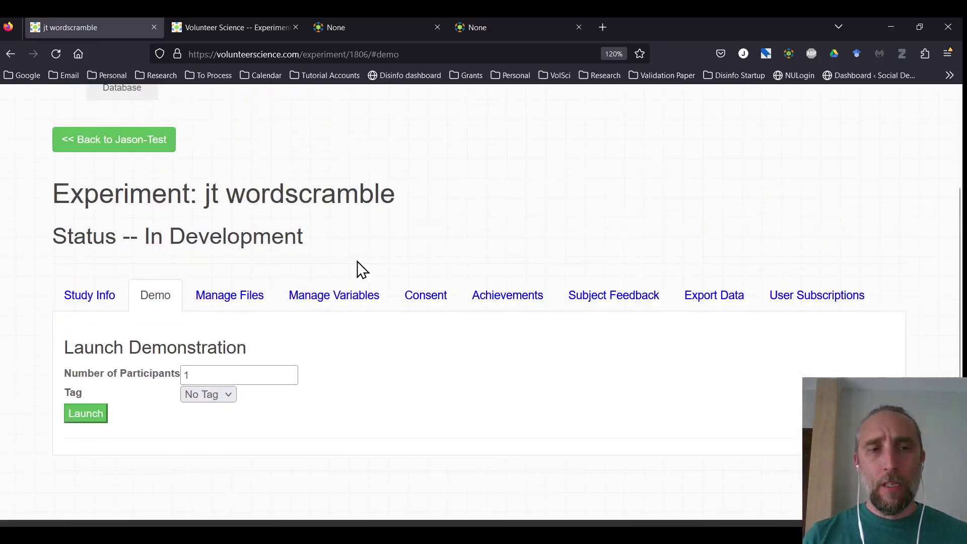
left_click(713, 294)
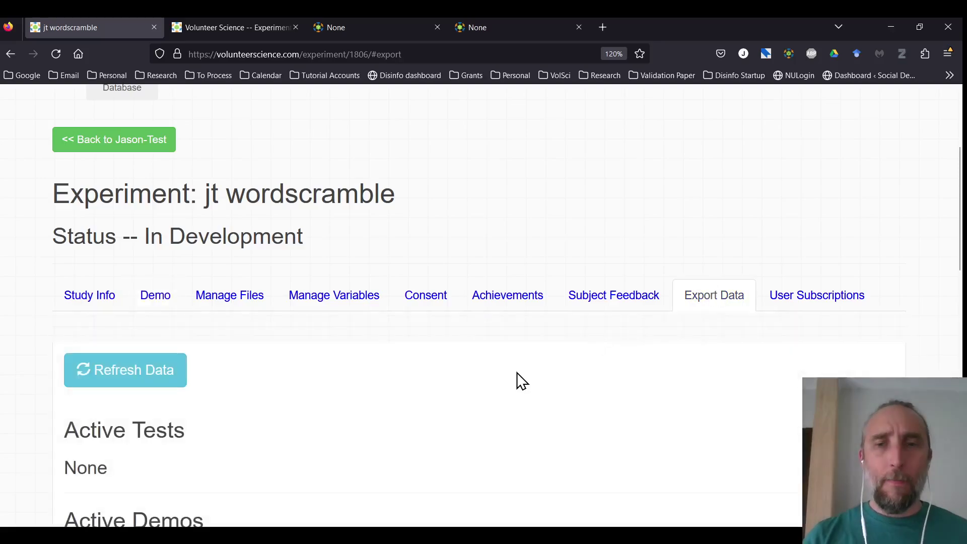
scroll(516, 375, "down", 10)
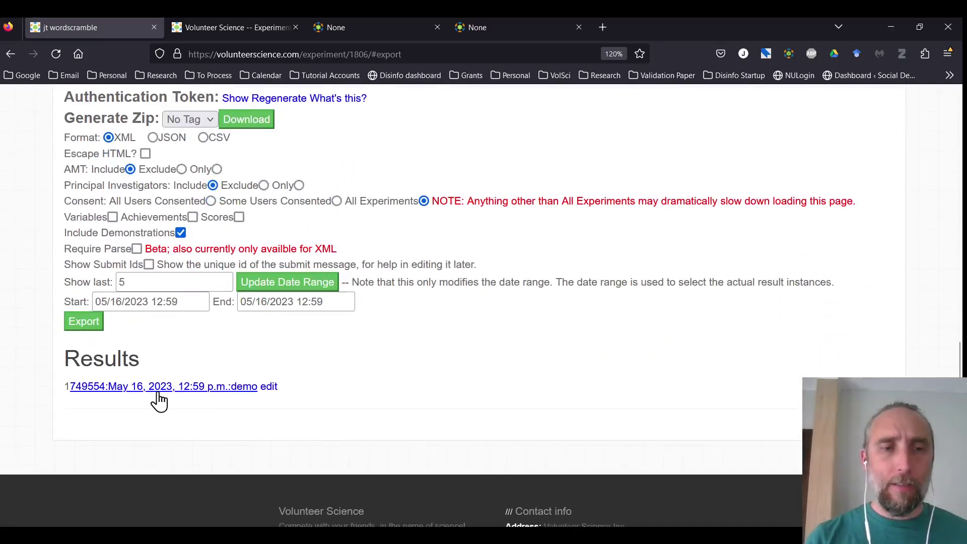
left_click(154, 389)
scroll(18, 380, "down", 2)
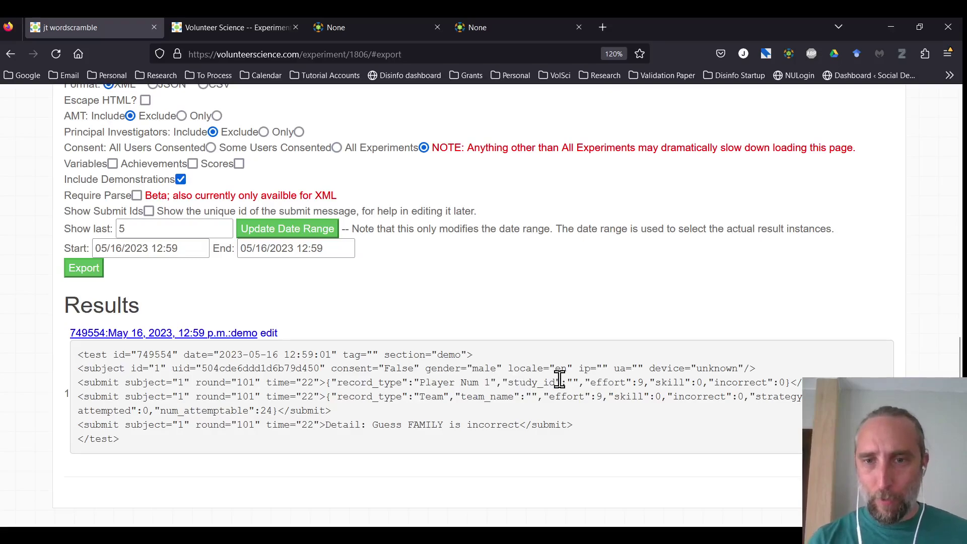
Examine the demo record's effort, skill and incorrect fields, plus the submitted guess and its time.
left_click_drag(559, 380, 744, 382)
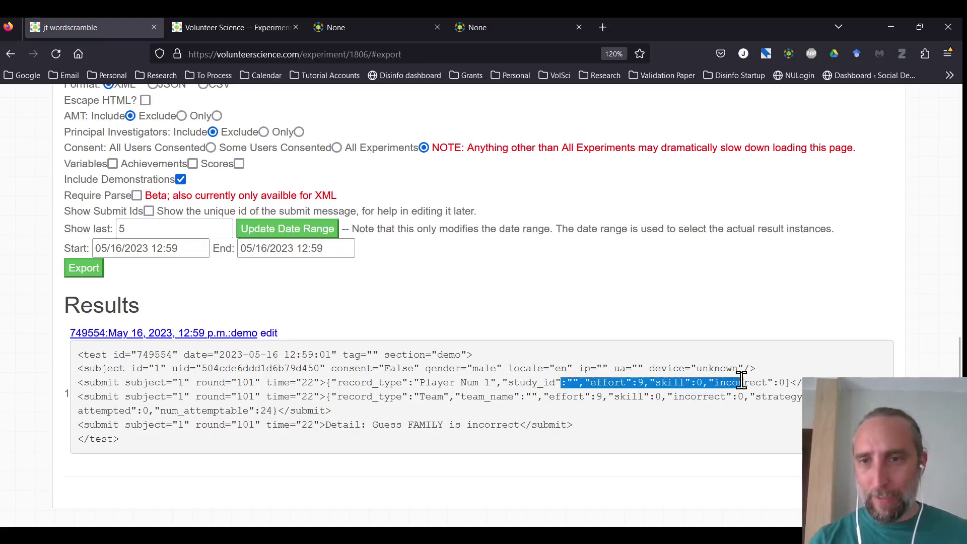
left_click(646, 382)
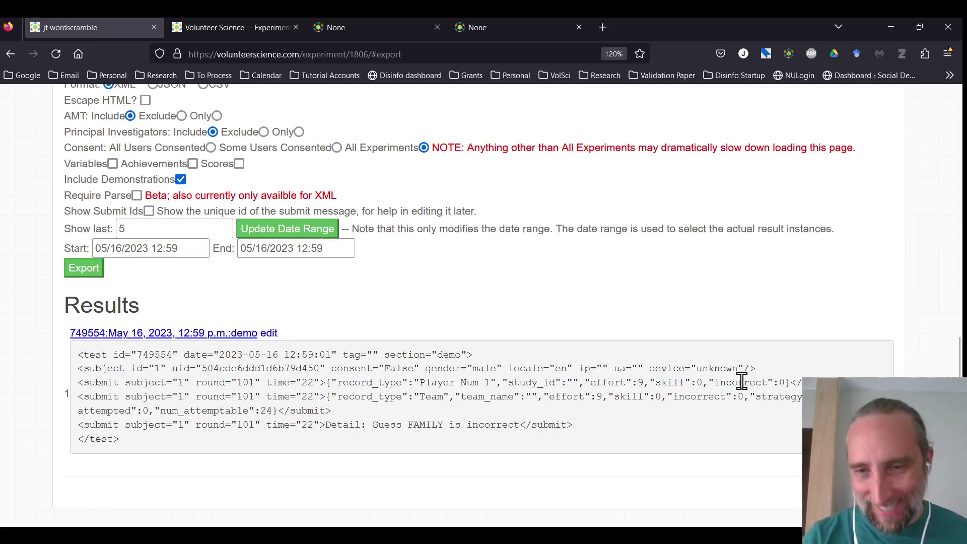
left_click_drag(768, 381, 776, 381)
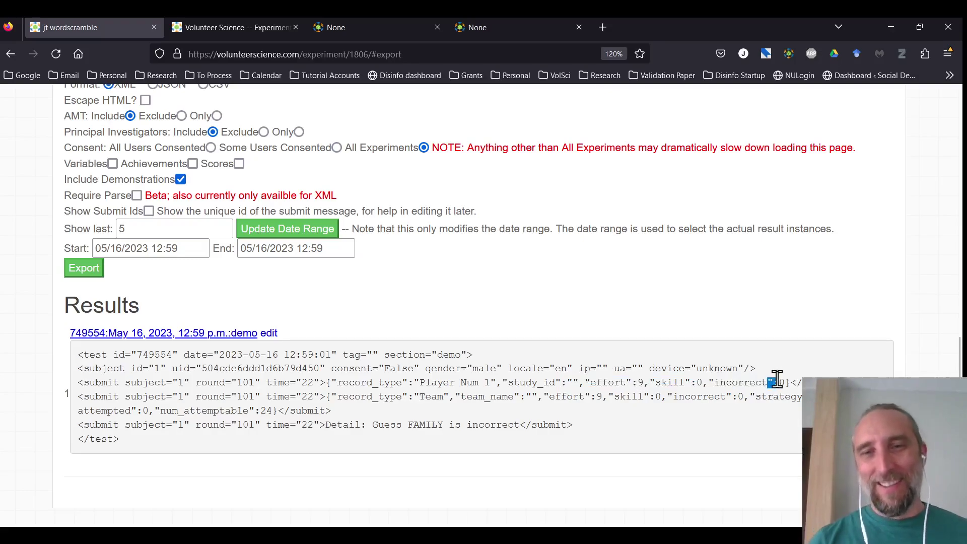
double_click(405, 424)
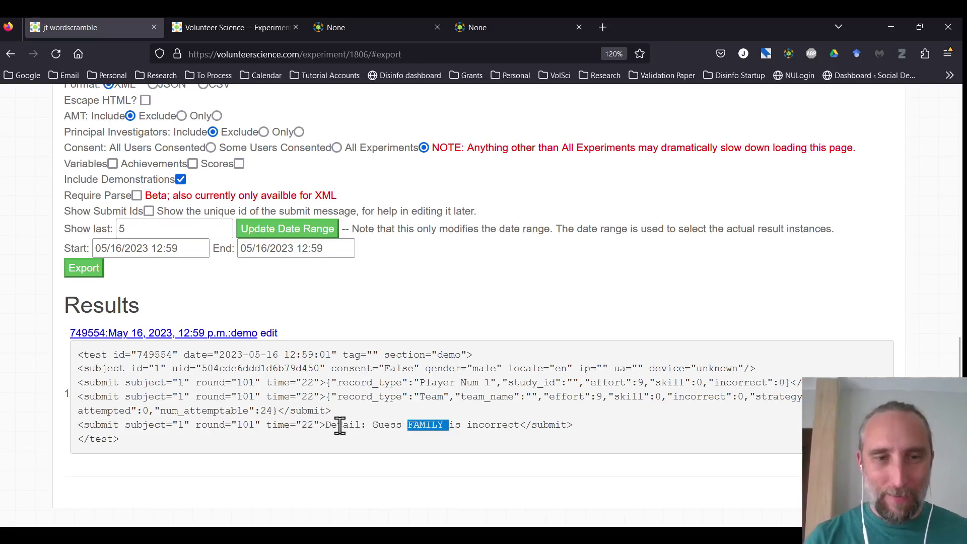
double_click(307, 425)
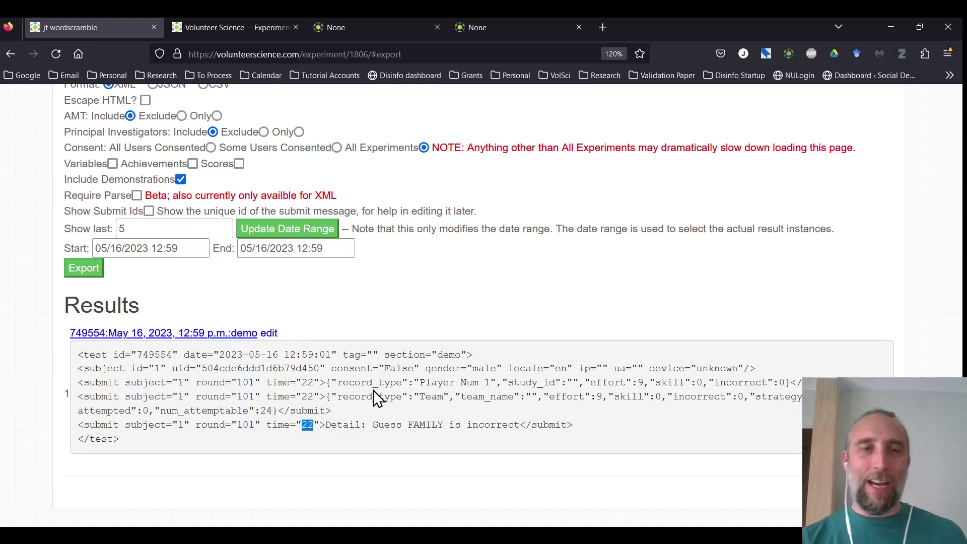
scroll(373, 391, "down", 1)
Go to the experiment's files and open word_scramble.html in the code editor.
scroll(315, 144, "up", 15)
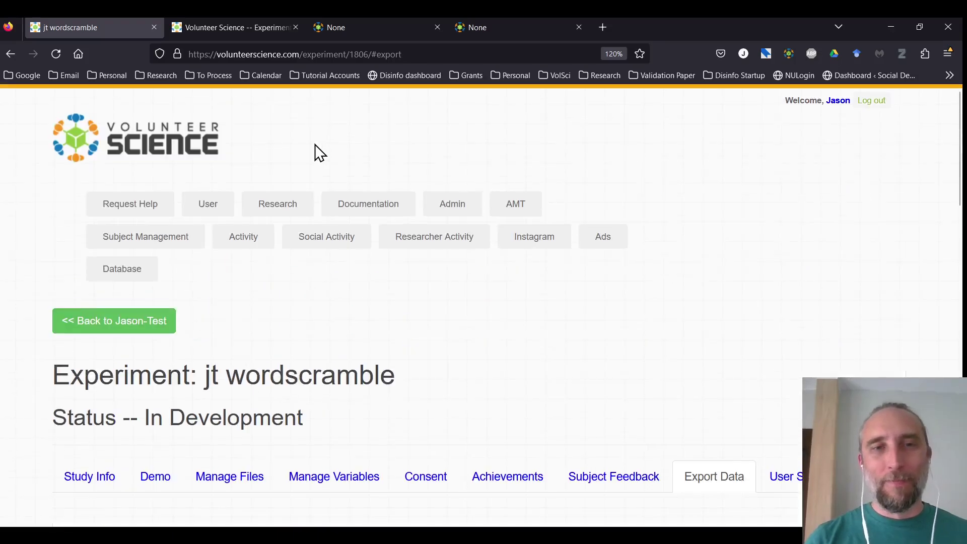
scroll(315, 144, "down", 5)
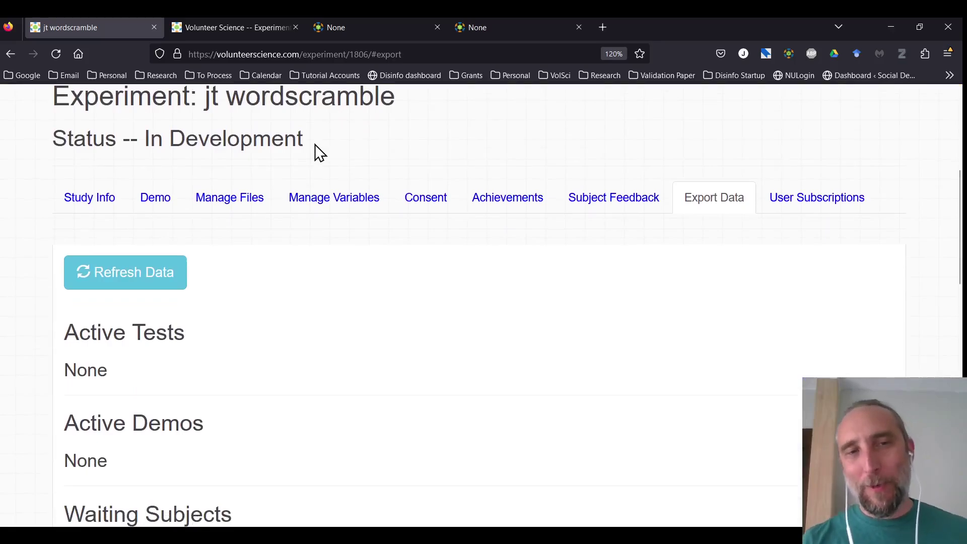
left_click(148, 210)
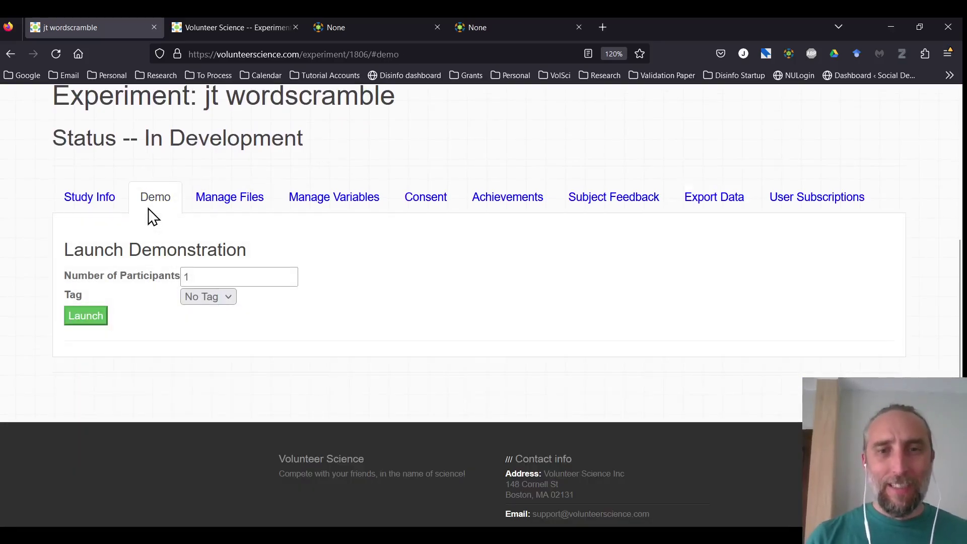
left_click(226, 202)
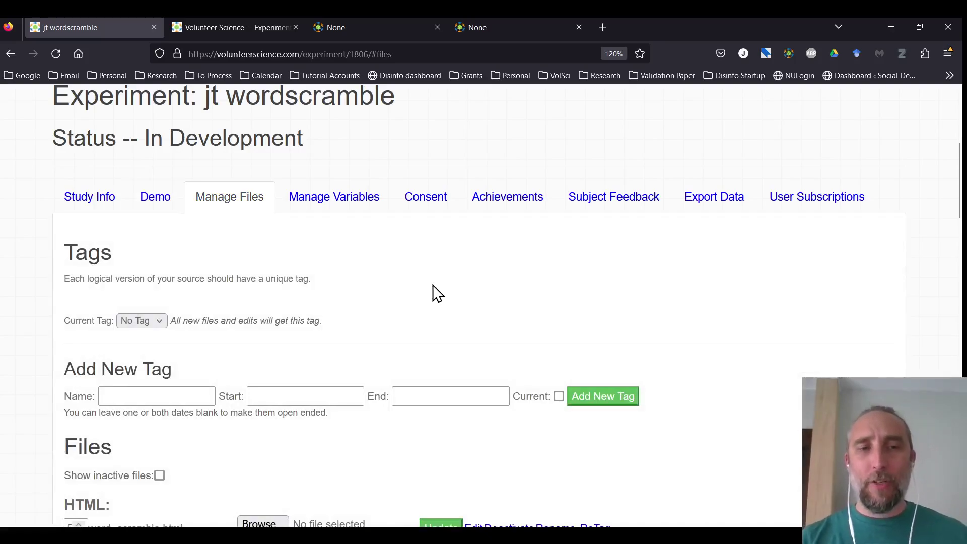
scroll(437, 293, "down", 4)
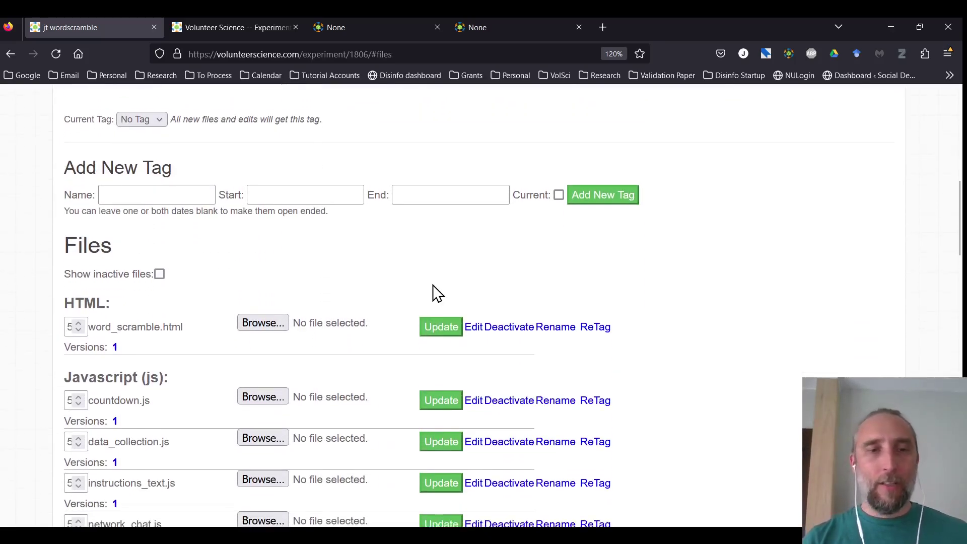
left_click(474, 327)
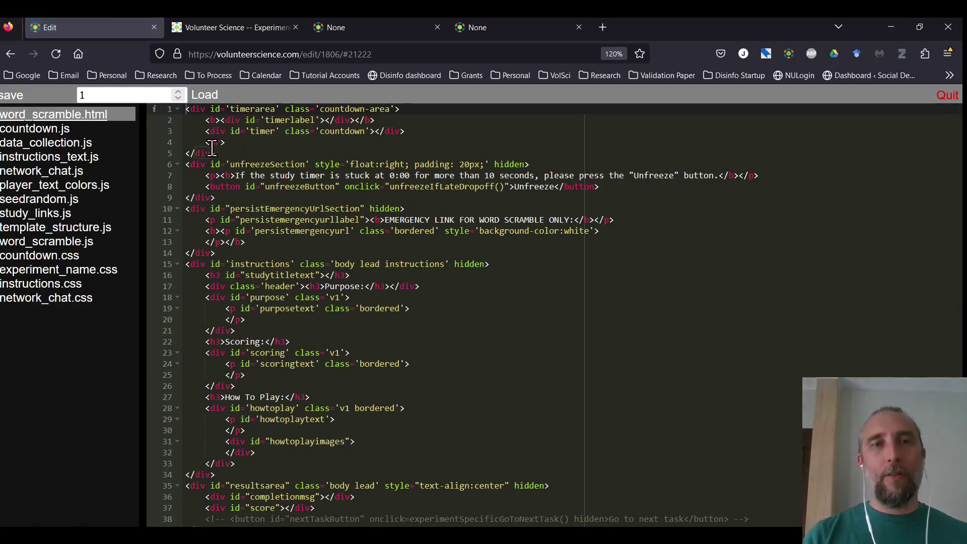
Examine the timerarea, instructions and experimentarea div blocks in word_scramble.html by highlighting their code.
mouse_move(186, 108)
left_mouse_down()
mouse_move(246, 161)
mouse_move(185, 109)
left_mouse_up()
left_click(246, 155)
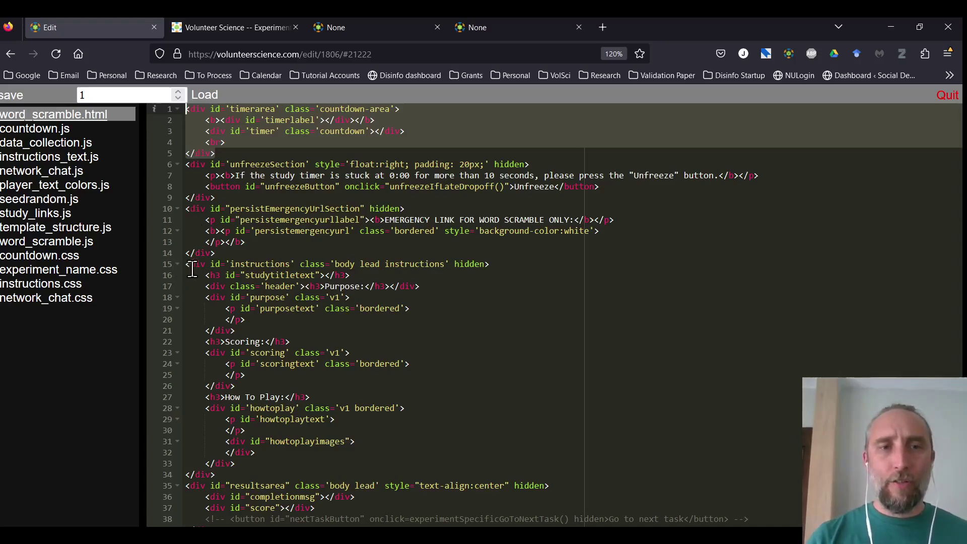
left_click_drag(185, 264, 242, 398)
scroll(242, 380, "down", 3)
scroll(242, 398, "down", 6)
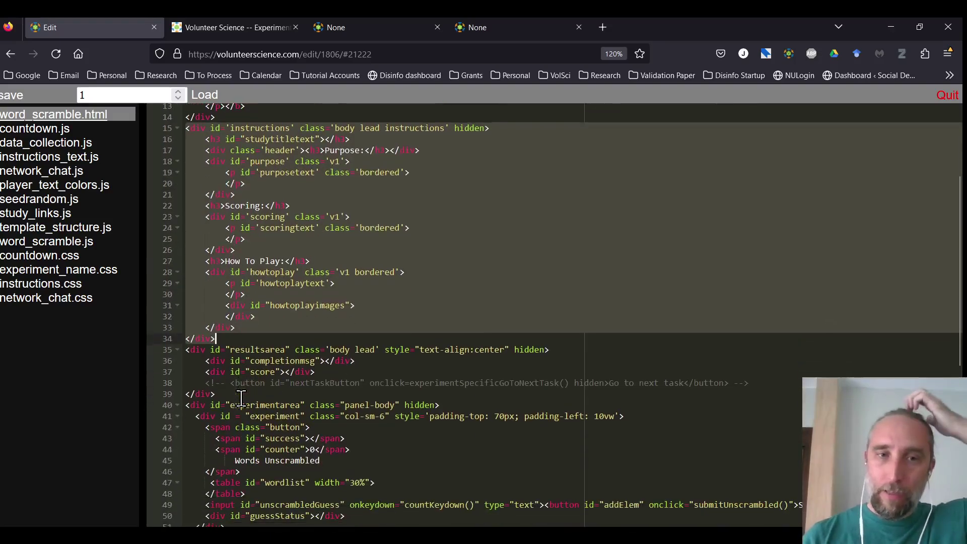
left_click_drag(187, 225, 254, 510)
scroll(251, 409, "down", 2)
scroll(254, 509, "up", 3)
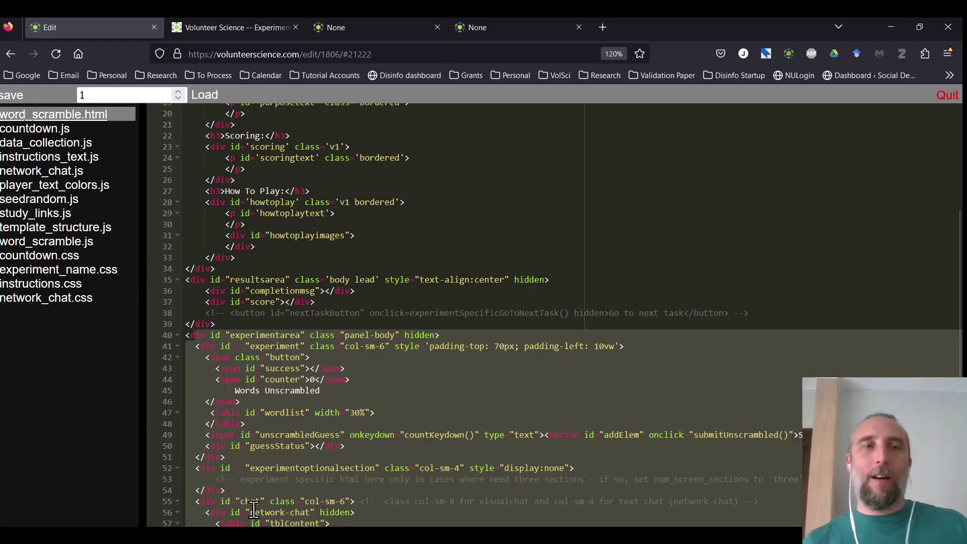
View countdown.js, open data_collection.js, and highlight the resultsData definition in the getResultsDataParticipant function.
left_click(33, 129)
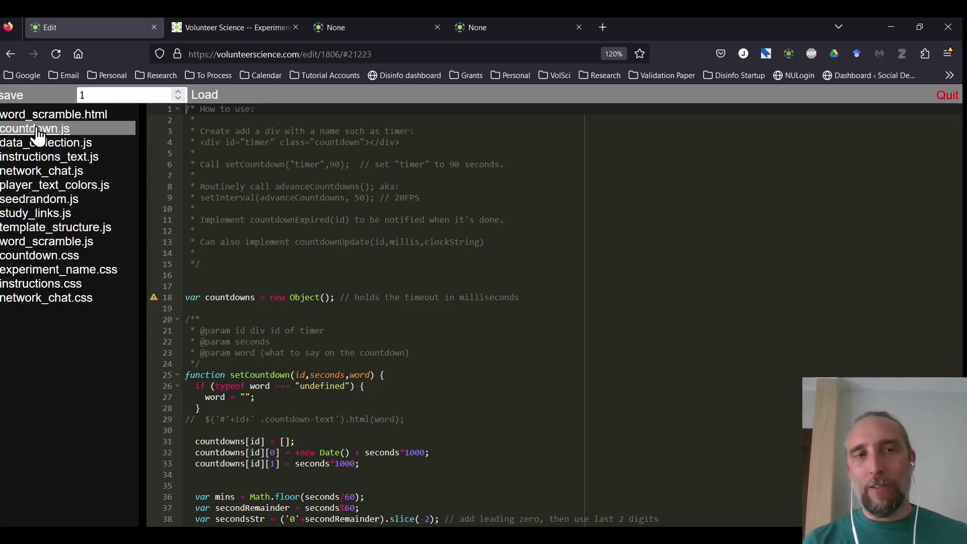
left_click(43, 146)
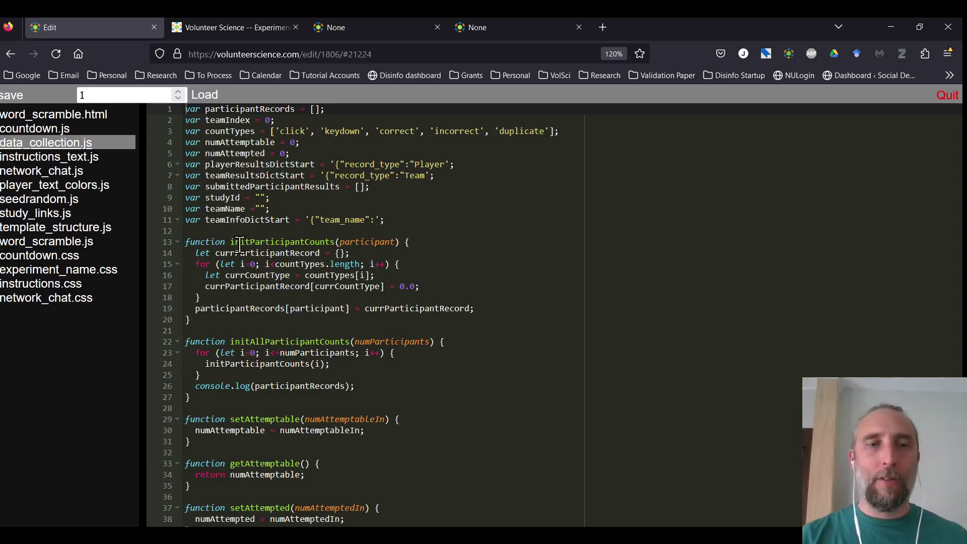
scroll(312, 295, "down", 18)
scroll(311, 295, "down", 14)
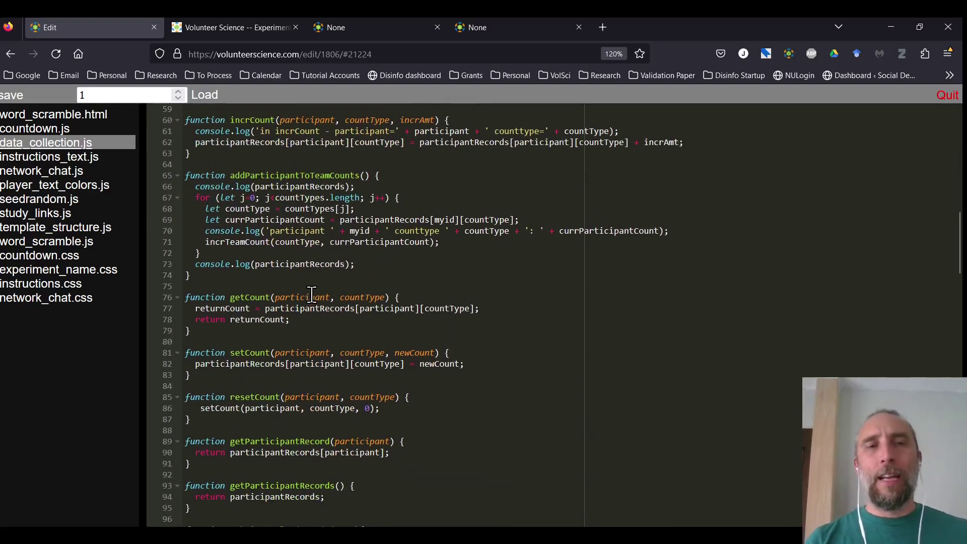
scroll(312, 294, "down", 1)
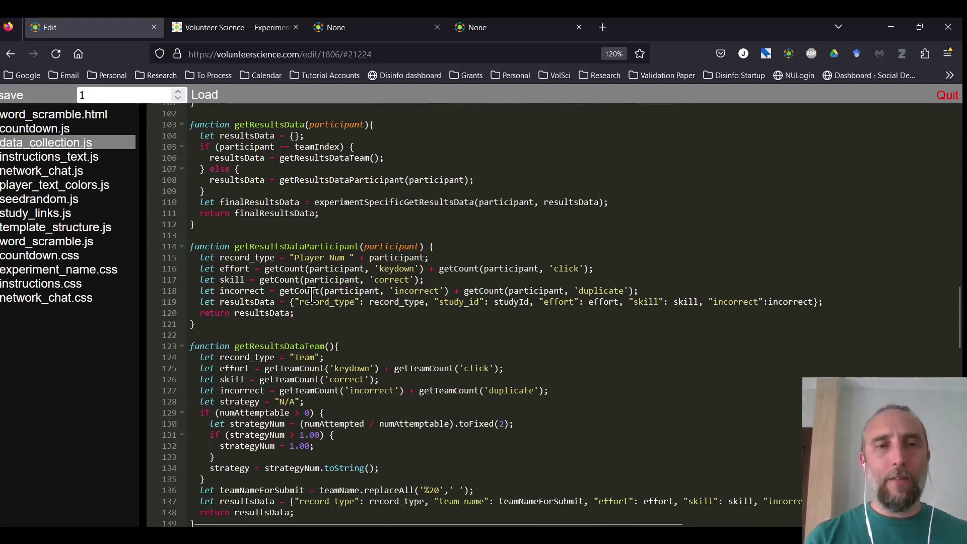
left_click_drag(229, 302, 809, 299)
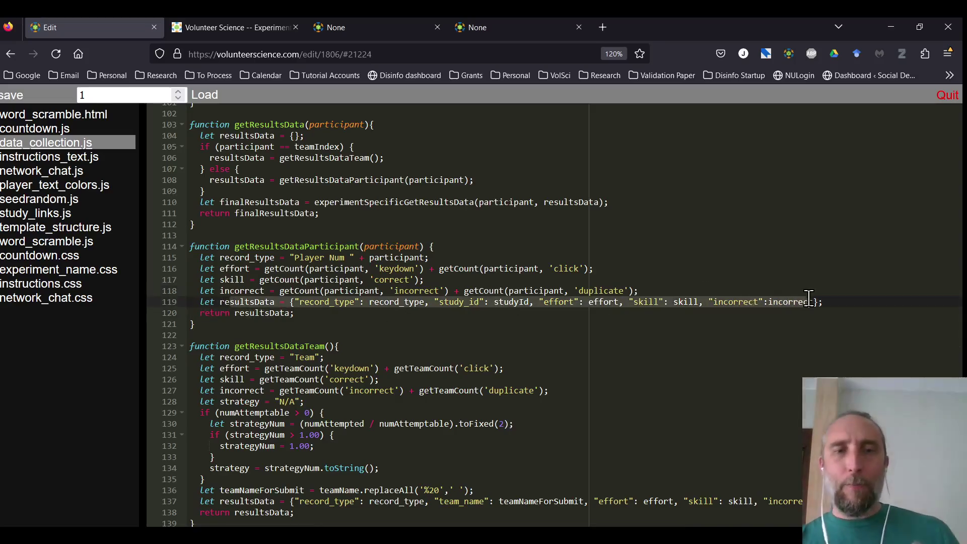
Highlight the resultsData definition in the getResultsDataTeam function of data_collection.js.
scroll(647, 345, "down", 3)
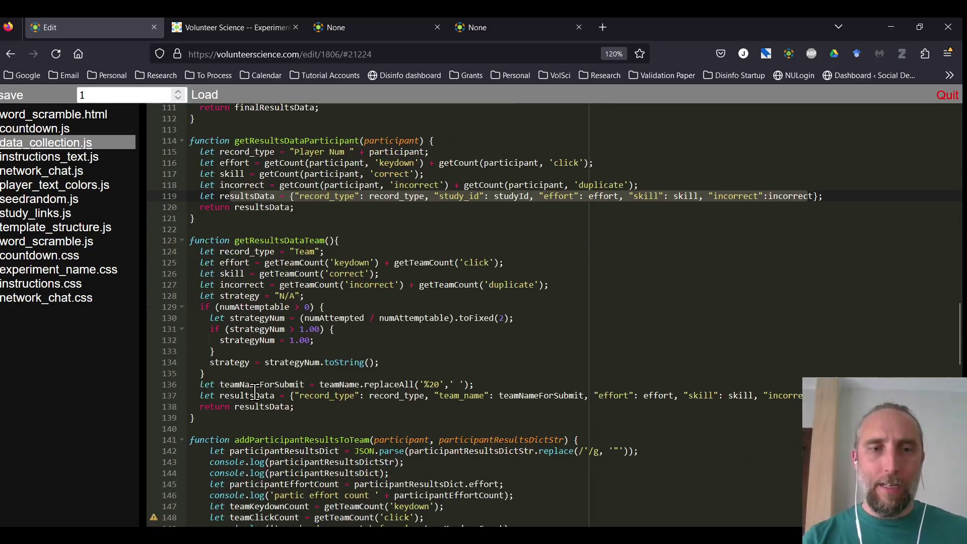
left_click_drag(255, 393, 836, 394)
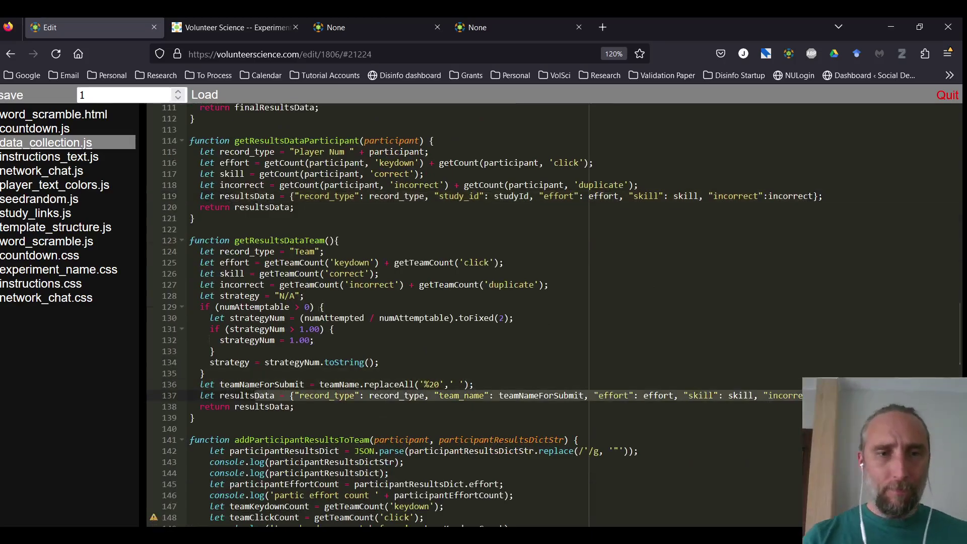
Open instructions_text.js and highlight the first study screenshot's filename and its description lines.
left_click(33, 160)
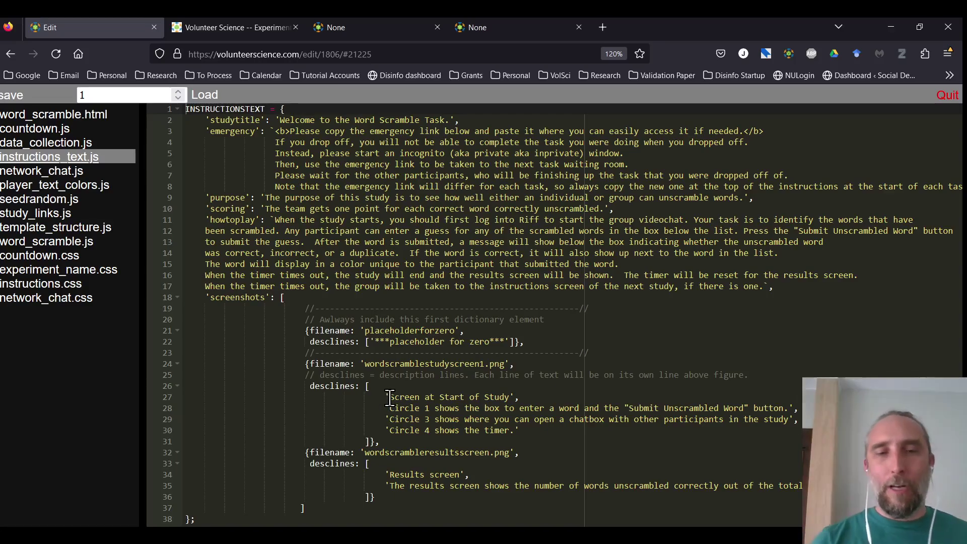
double_click(443, 375)
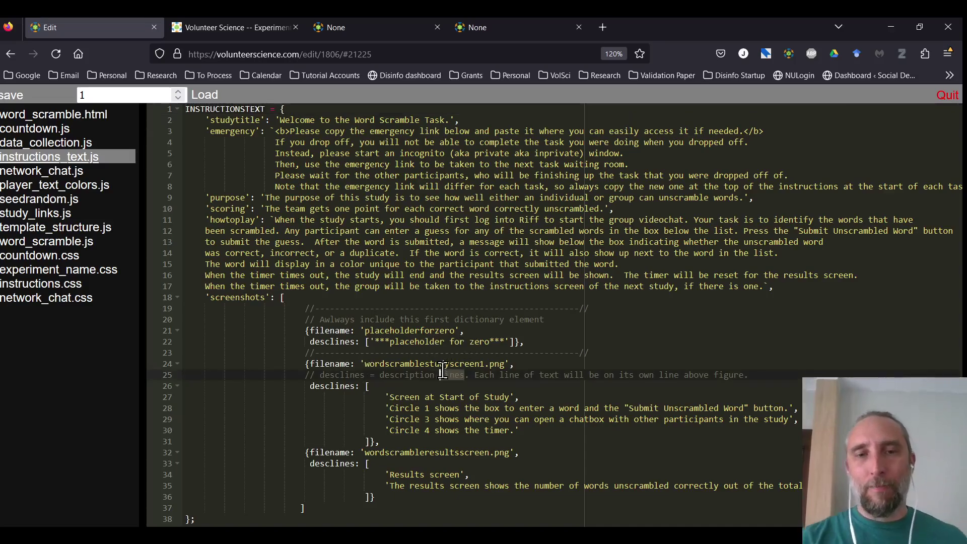
double_click(442, 364)
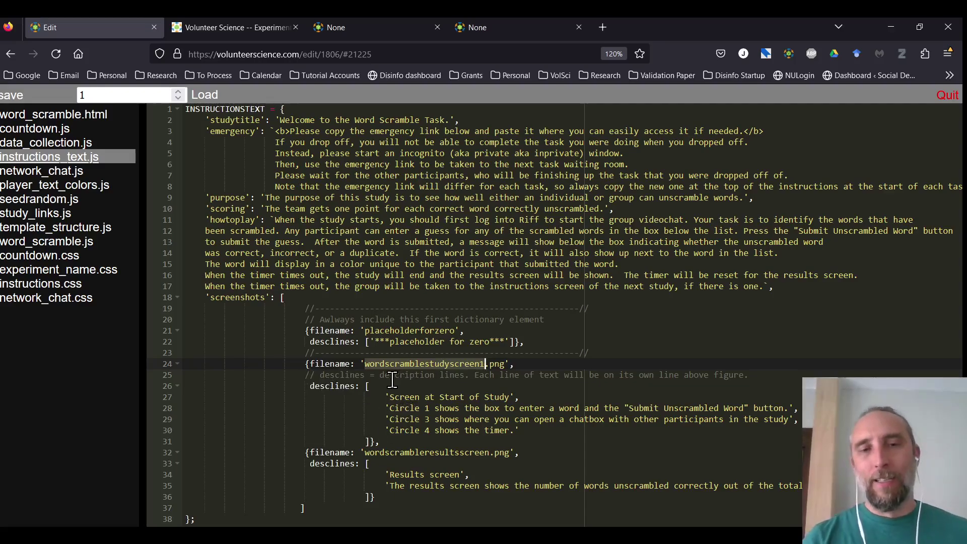
left_click_drag(385, 397, 505, 441)
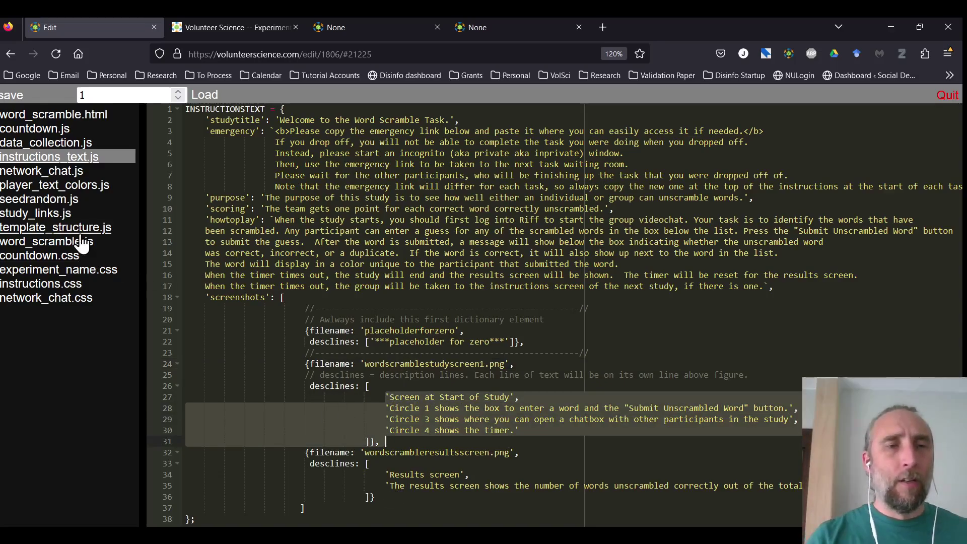
View the source of network_chat.js, player_text_colors.js, seedrandom.js and study_links.js.
left_click(74, 172)
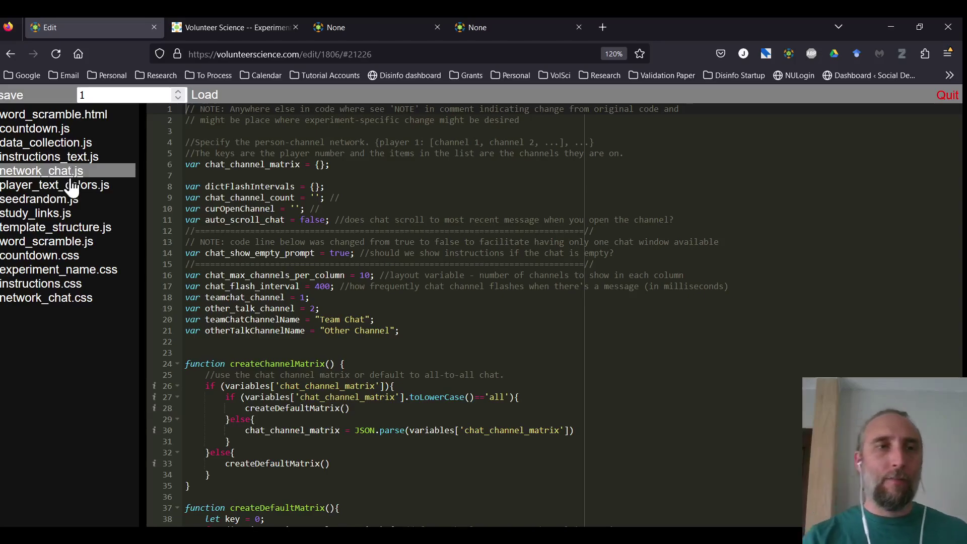
left_click(78, 193)
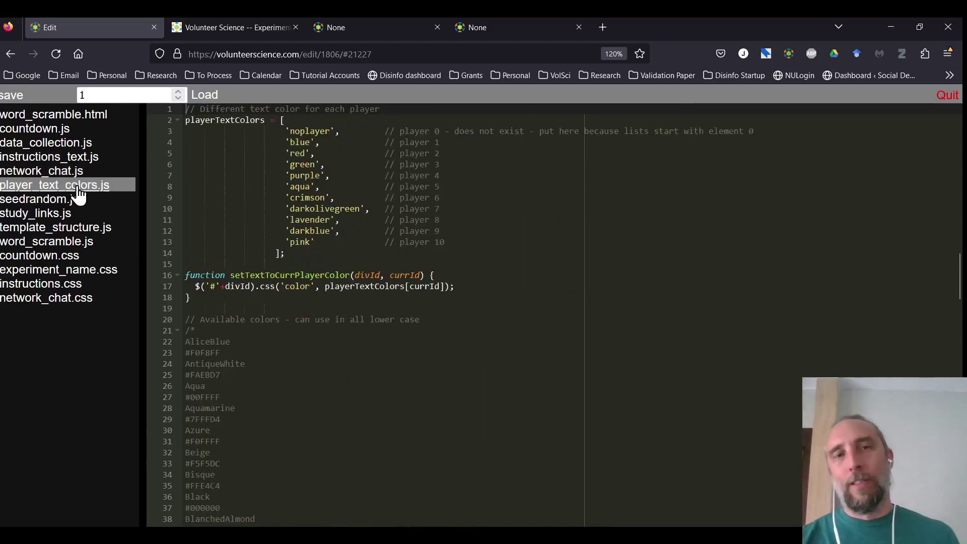
left_click(55, 207)
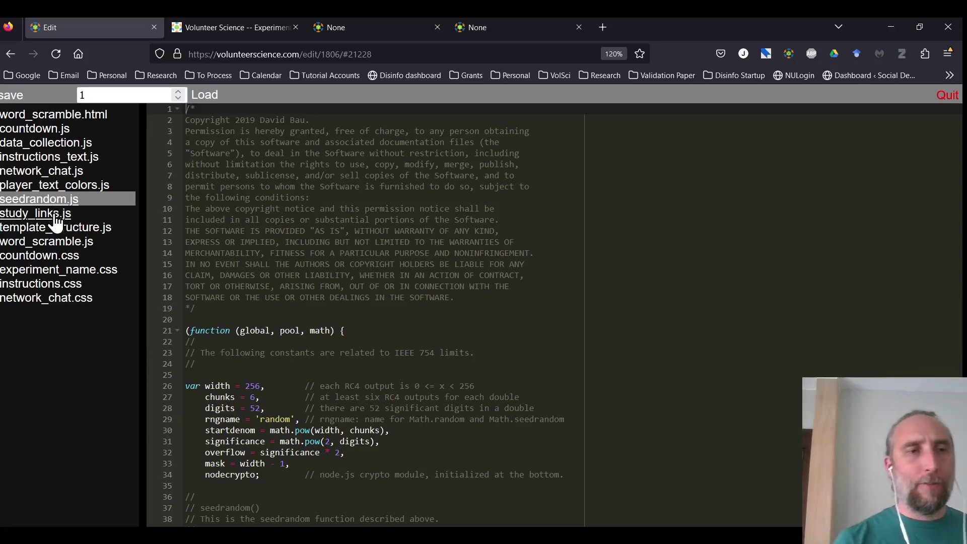
left_click(55, 221)
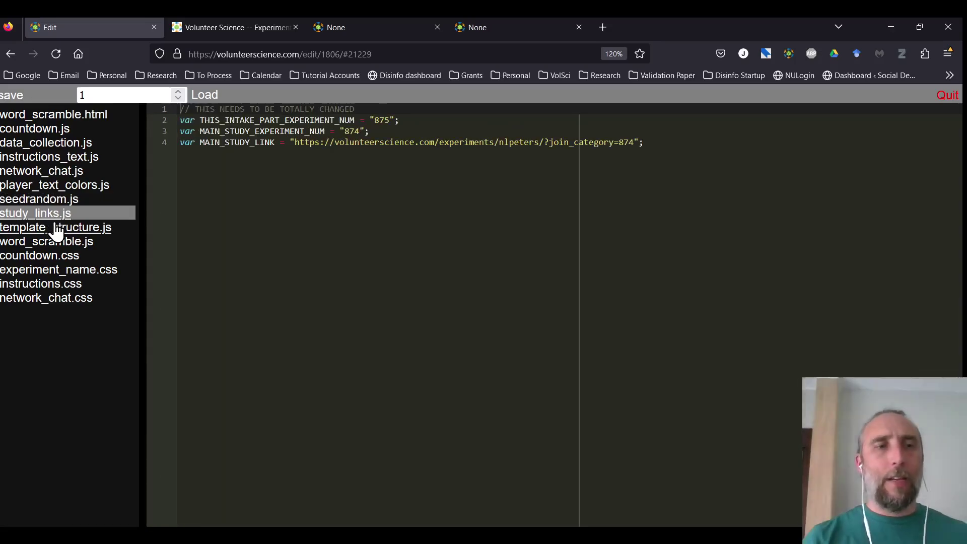
Open template_structure.js and read its functions from initialize and newMove through to startExperiment.
left_click(55, 230)
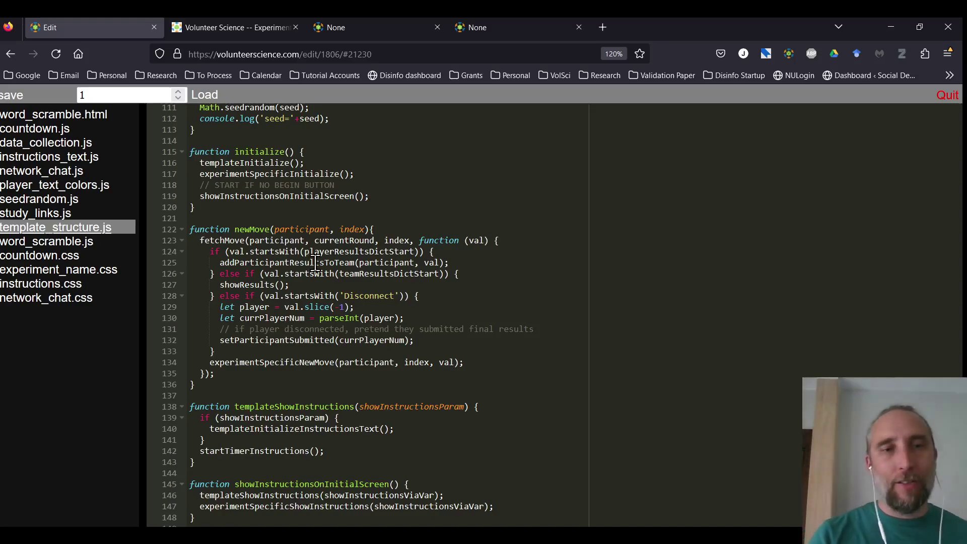
scroll(315, 263, "down", 2)
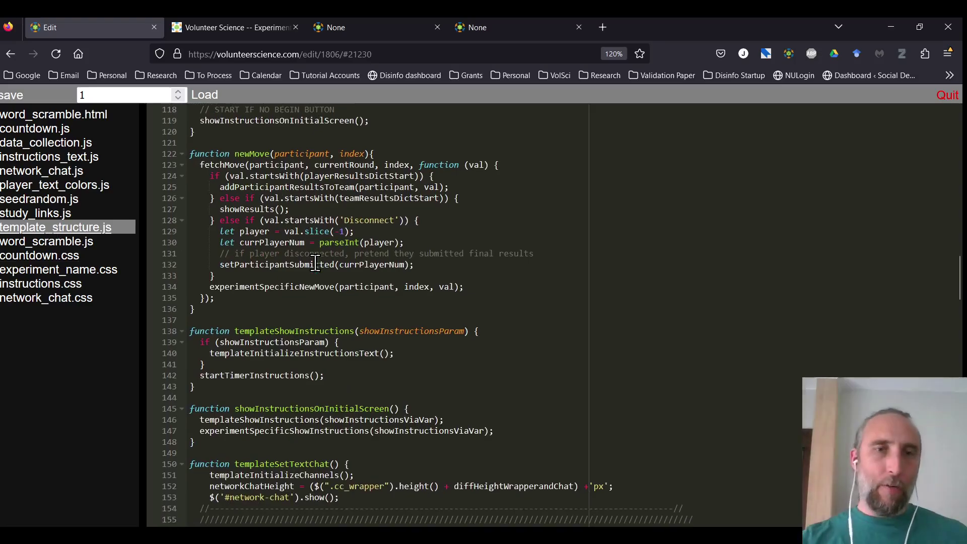
scroll(315, 263, "down", 10)
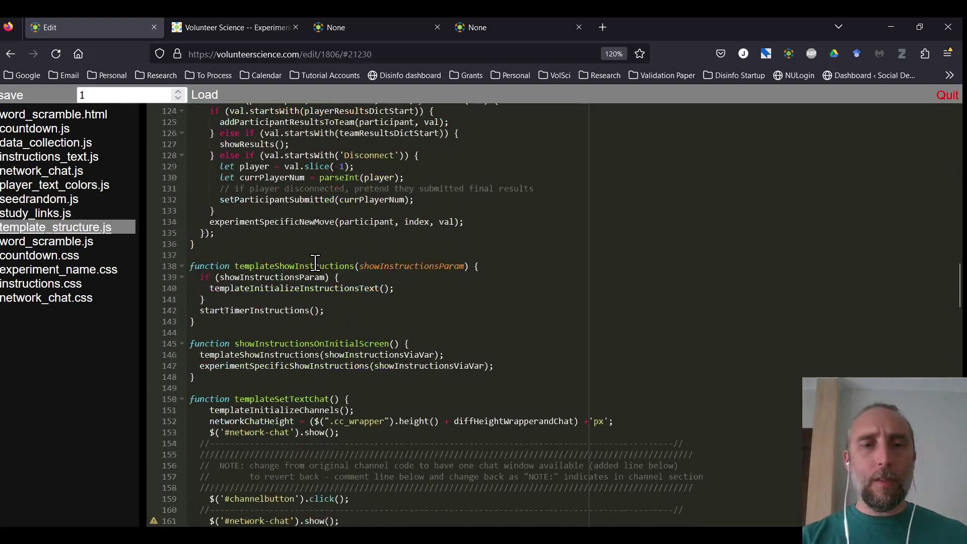
scroll(315, 263, "down", 2)
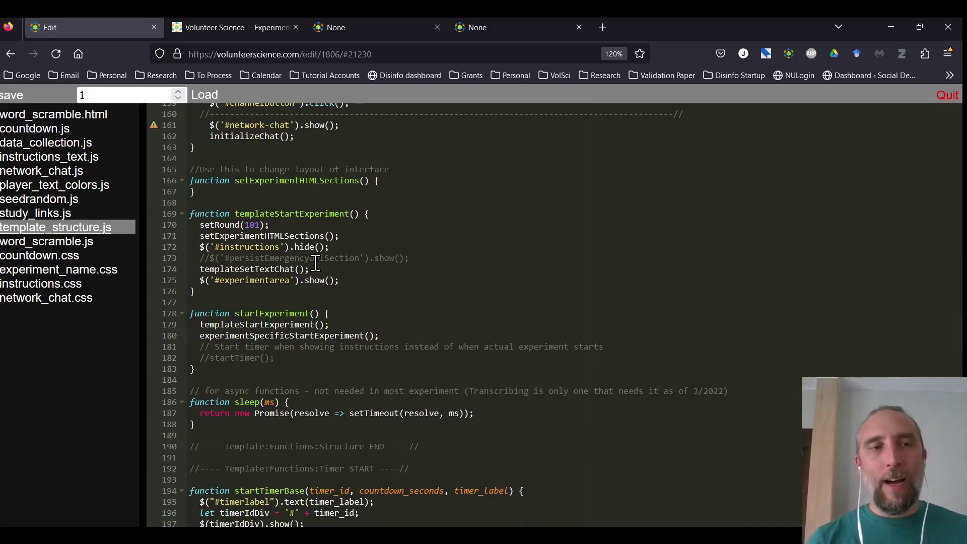
Open word_scramble.js and review its global variables and the experiment-specific structure functions marked for modification.
left_click(59, 245)
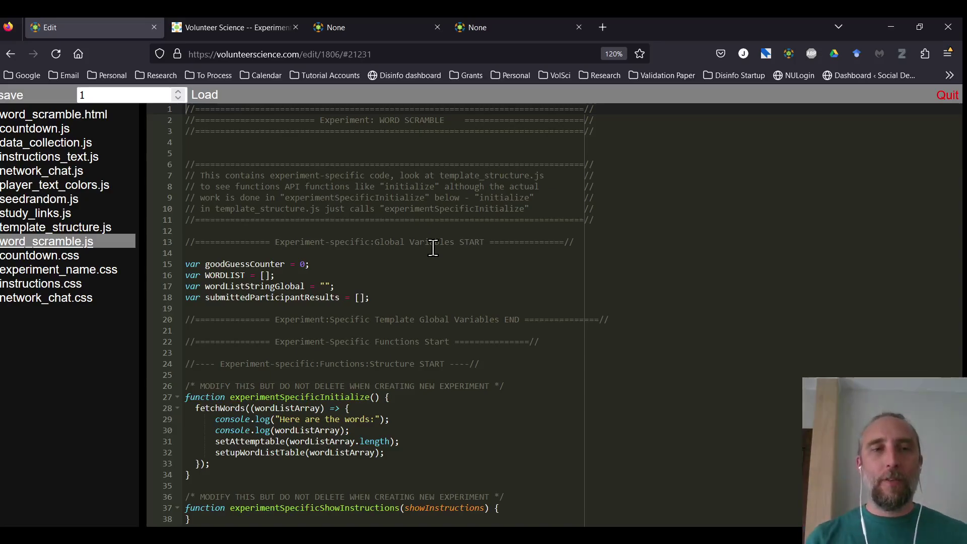
scroll(433, 248, "down", 3)
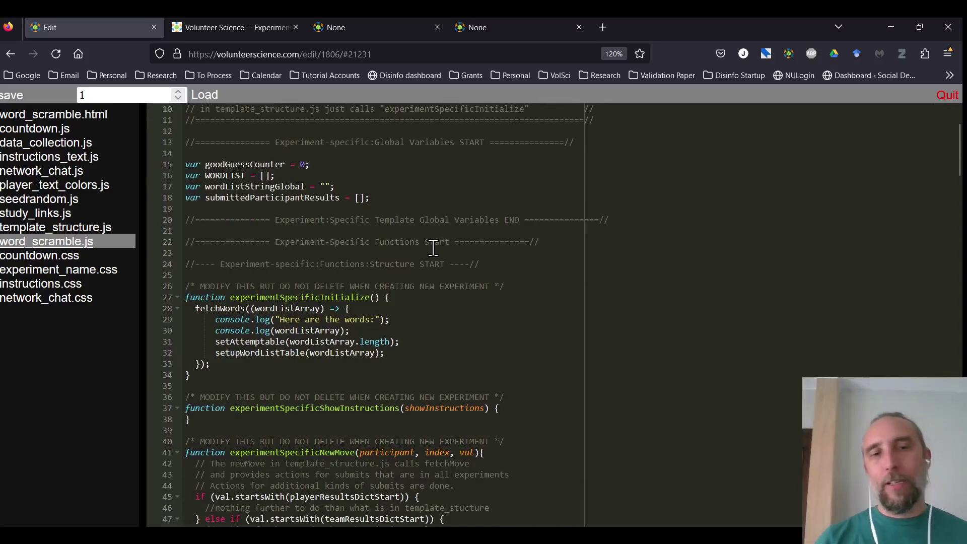
scroll(433, 248, "down", 8)
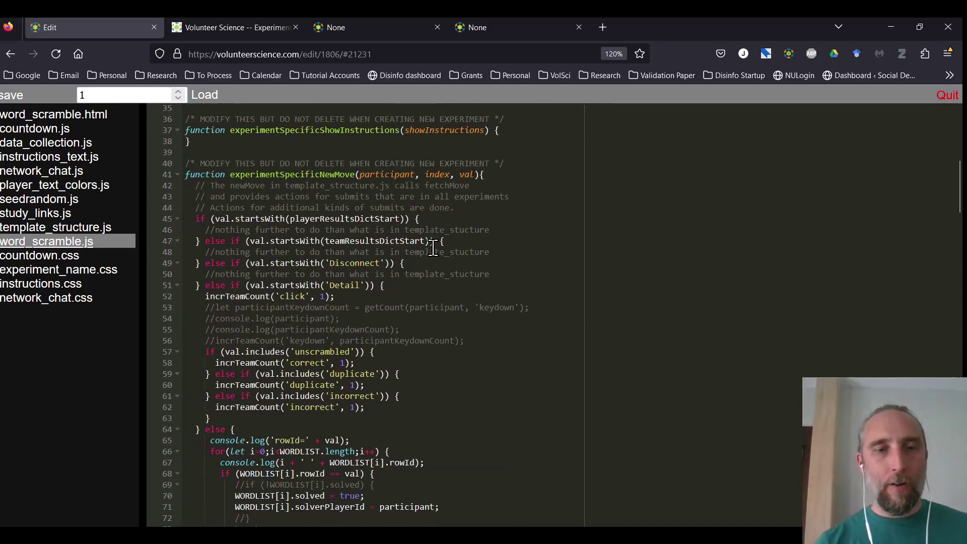
scroll(433, 248, "down", 9)
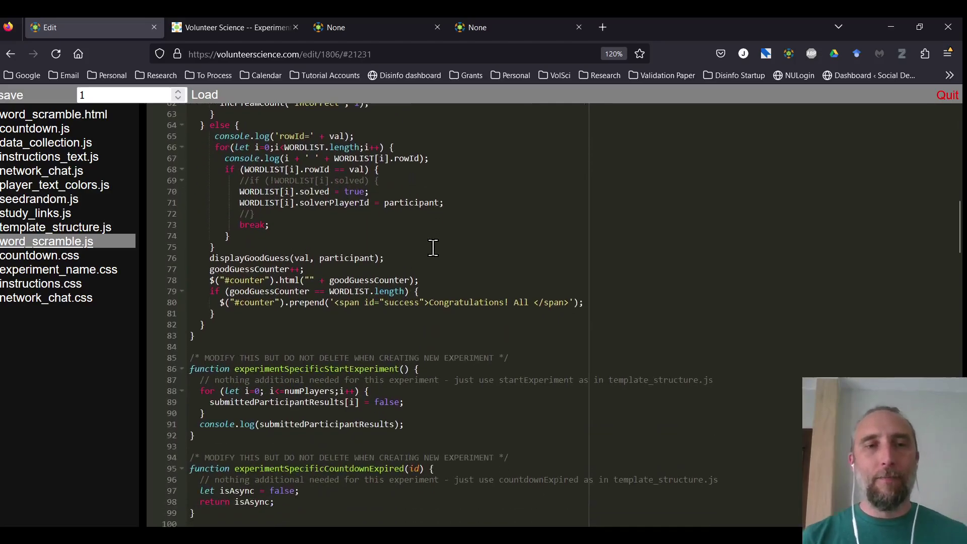
scroll(434, 247, "down", 8)
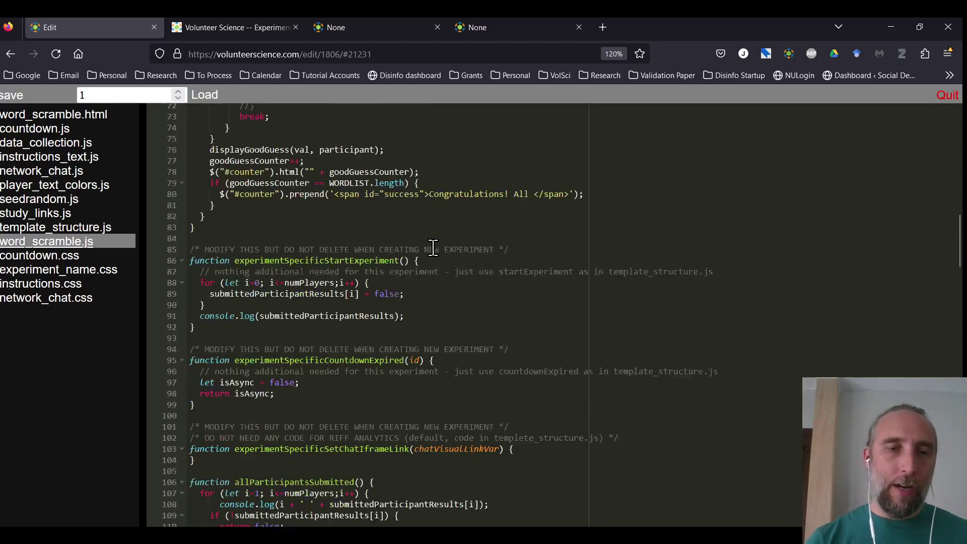
Examine the game-play functions in word_scramble.js, from fetchWords and submitUnscrambled to the displayBadGuess and displayDuplicate functions.
scroll(434, 248, "down", 10)
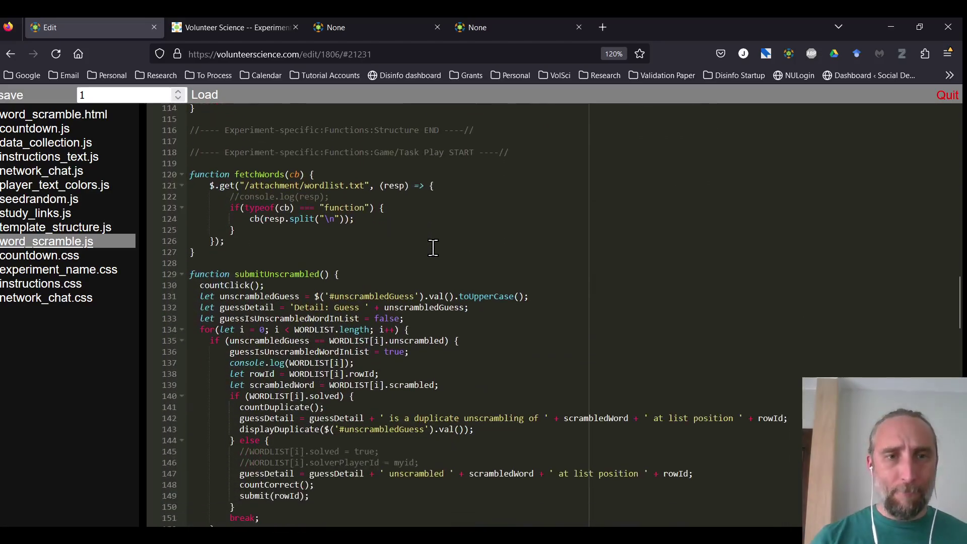
scroll(433, 248, "down", 4)
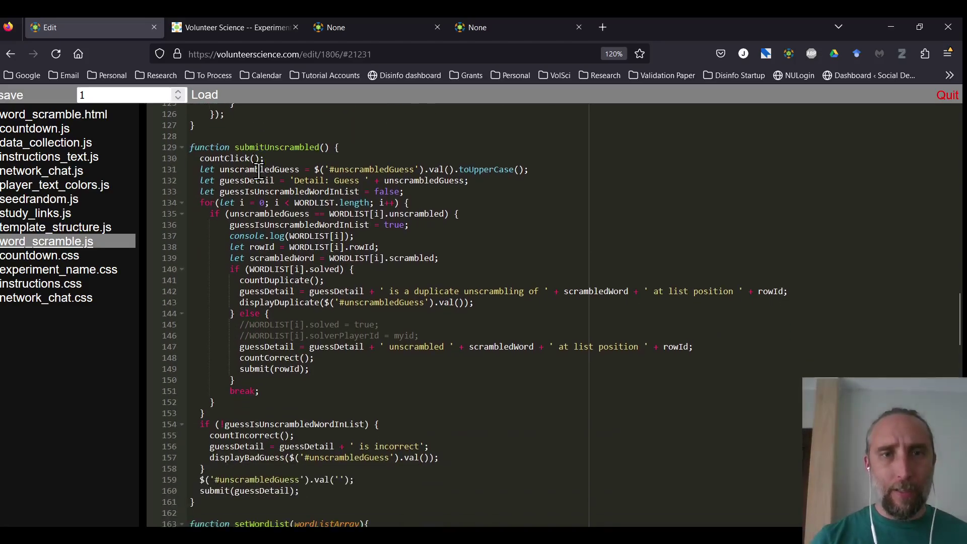
scroll(254, 353, "down", 14)
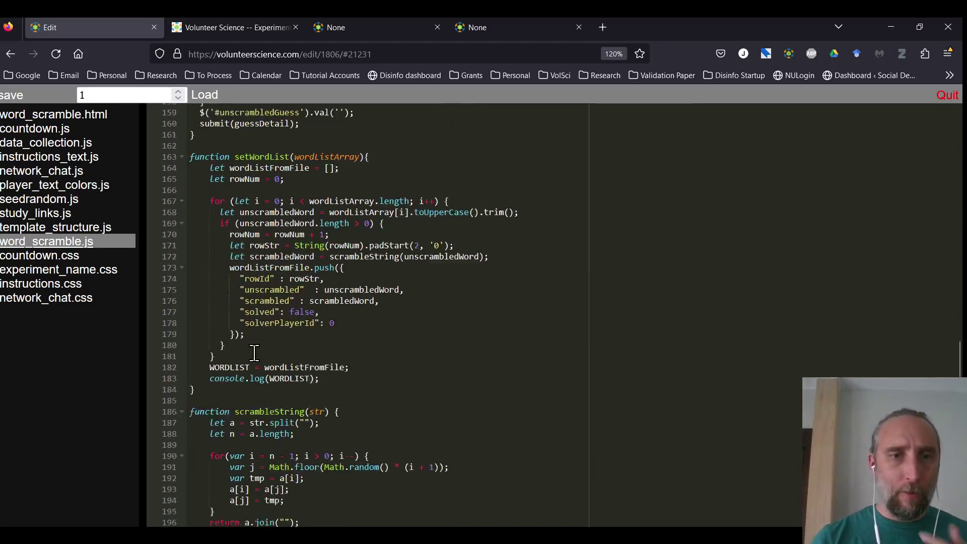
scroll(254, 352, "down", 17)
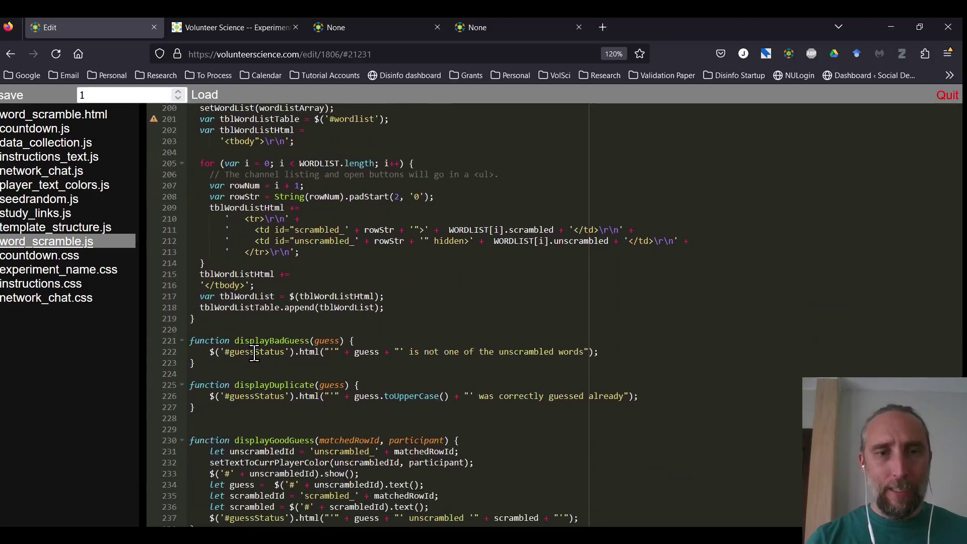
scroll(255, 352, "up", 3)
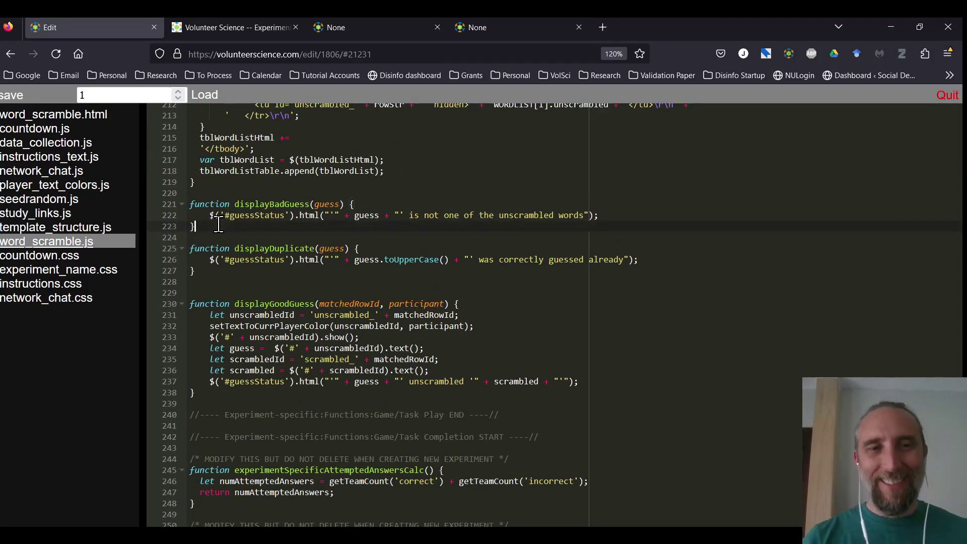
left_click_drag(196, 227, 233, 257)
left_click(233, 257)
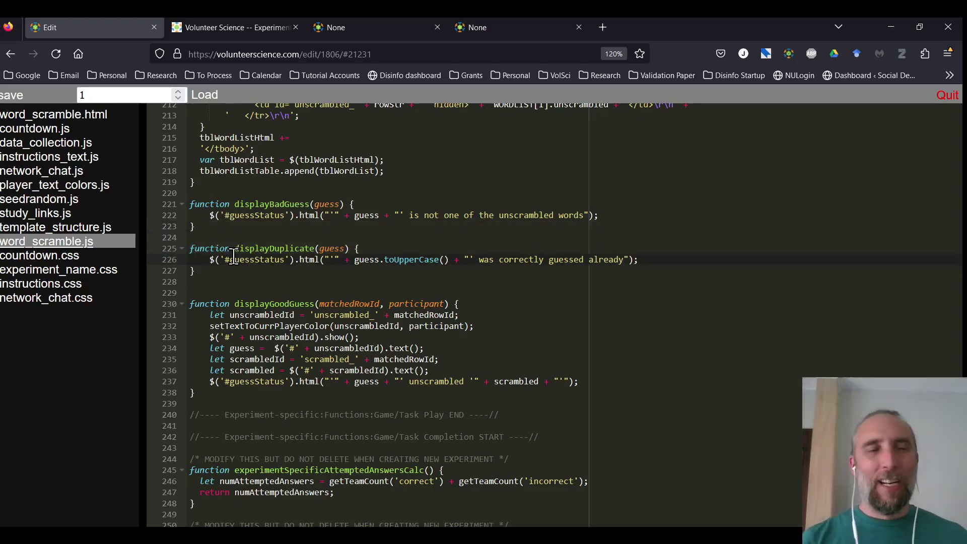
View countdown.css and instructions.css, and quit the code editor to return to the jt wordscramble experiment page.
left_click(38, 258)
left_click(42, 285)
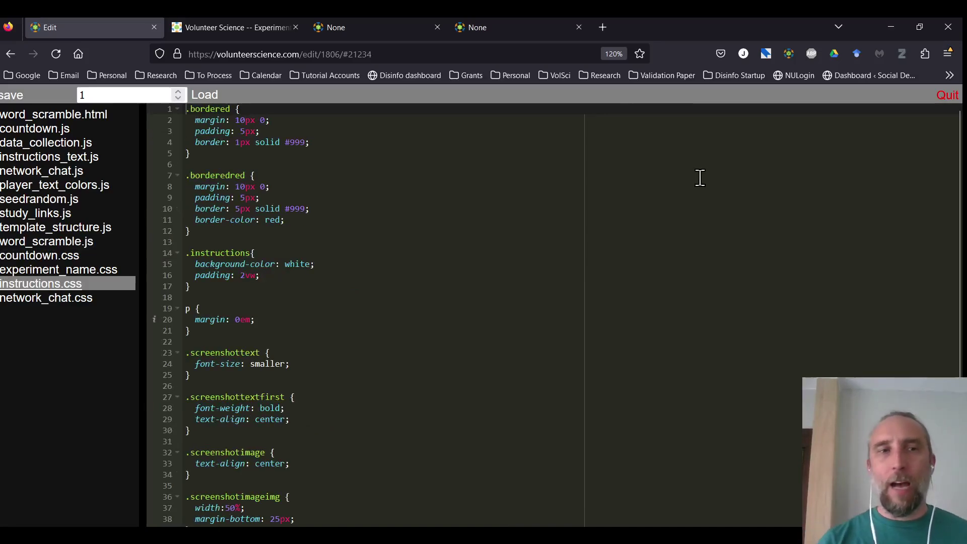
left_click(947, 97)
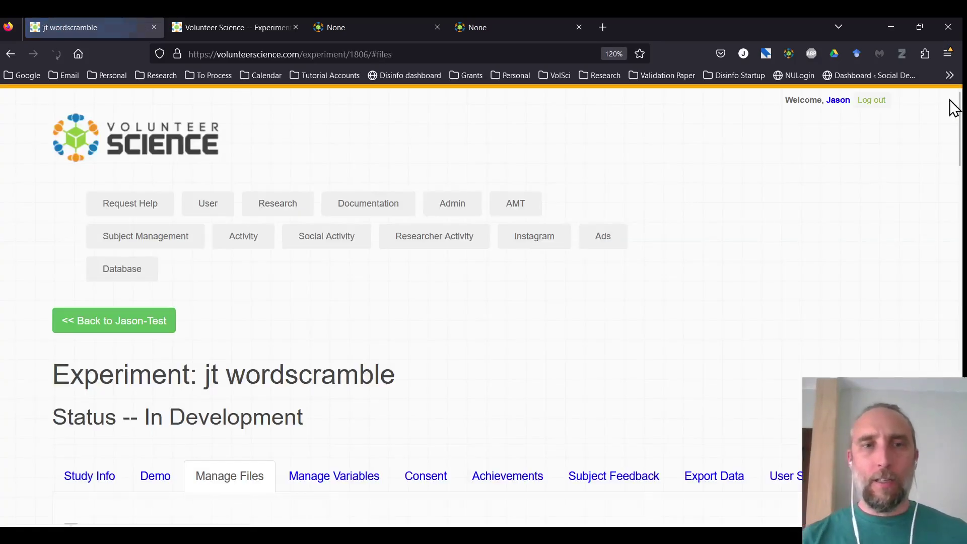
scroll(246, 372, "down", 2)
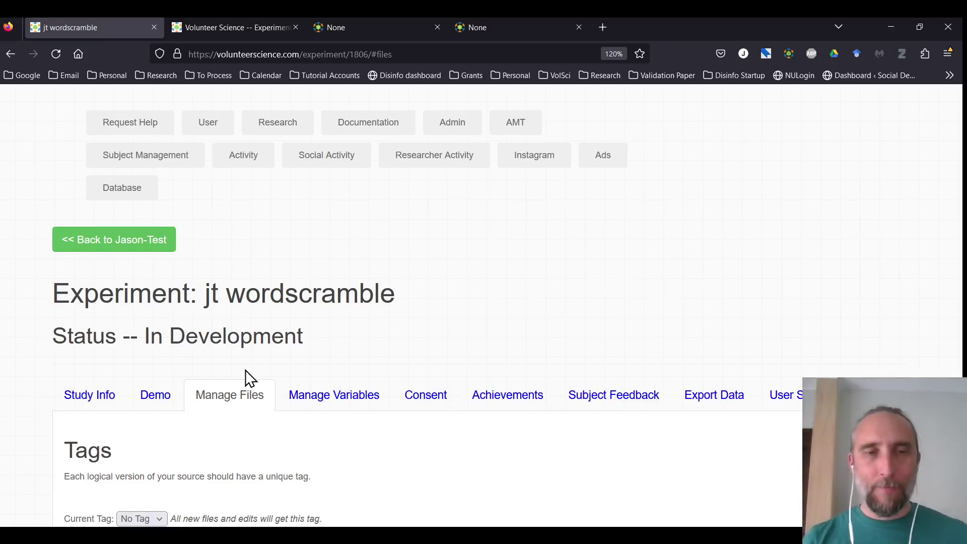
scroll(247, 378, "up", 3)
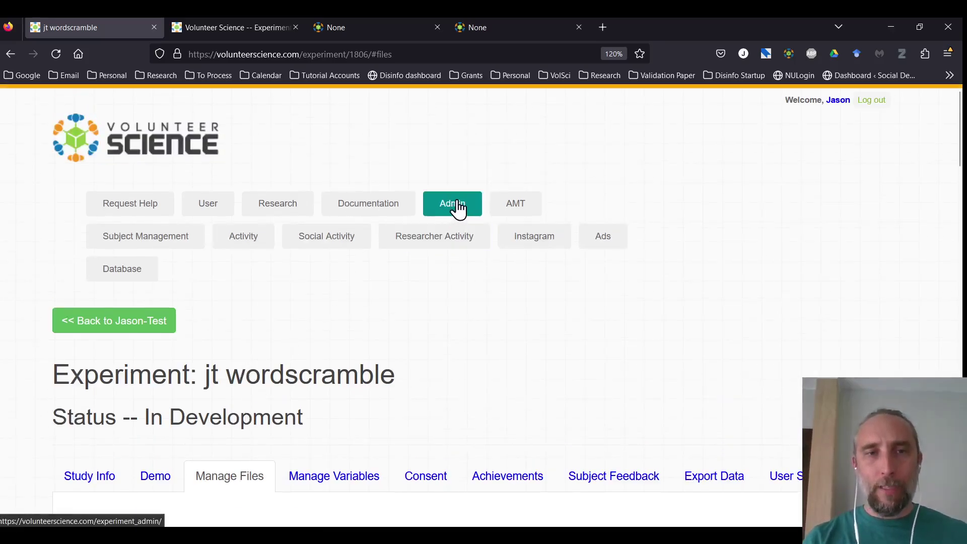
Open the CITB Tutorial page in a new tab from the experiment administration list and view the tutorial's public experiments page.
left_click(240, 20)
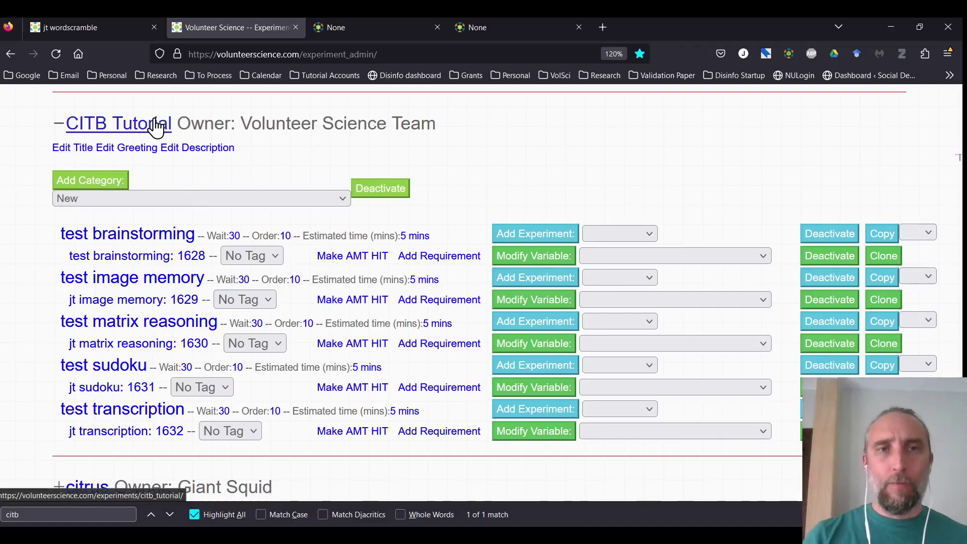
left_click(355, 26)
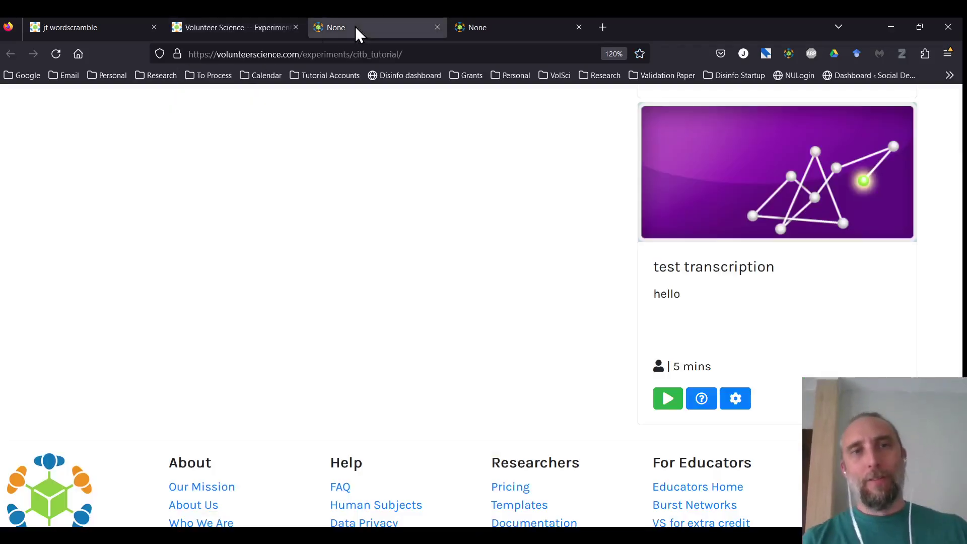
left_click(231, 26)
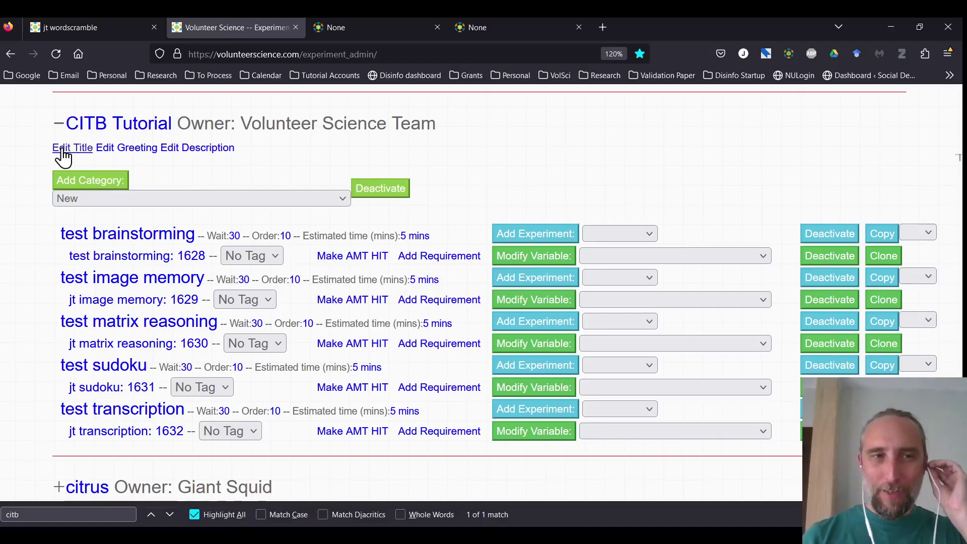
middle_click(89, 126)
left_click(376, 15)
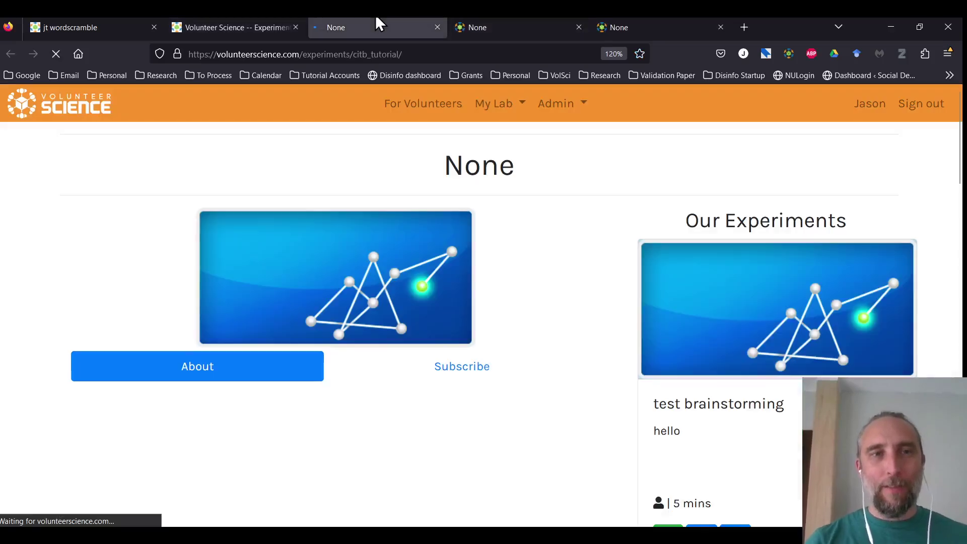
left_click(256, 18)
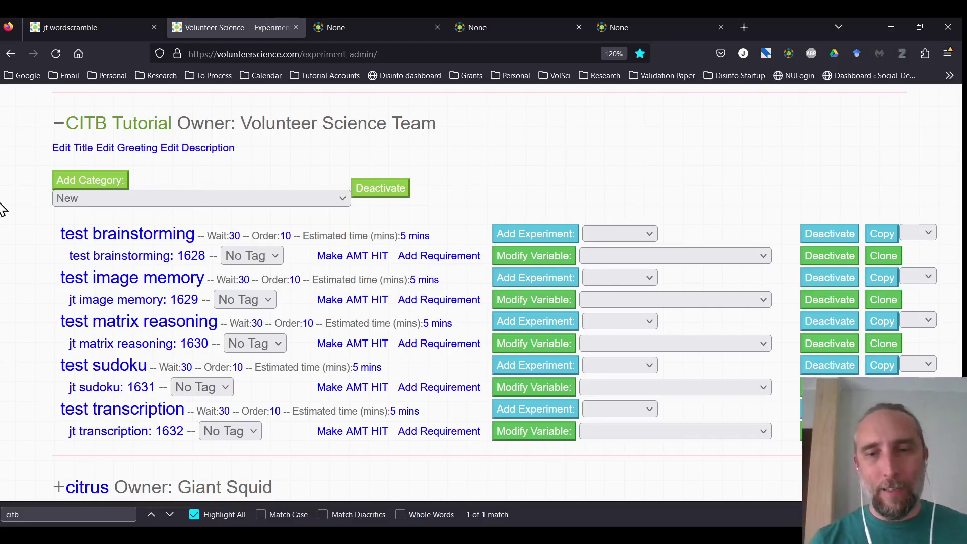
left_click(363, 20)
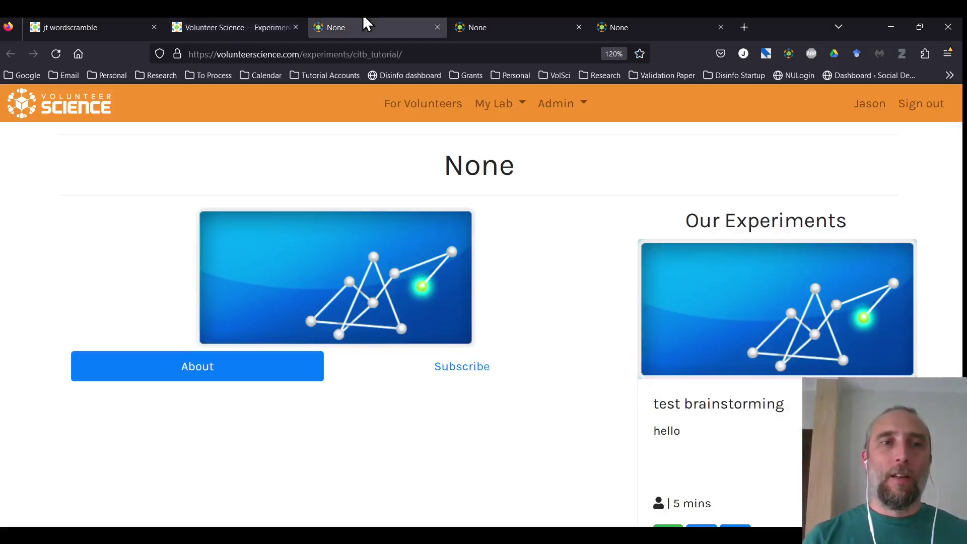
Add a category named "test wordscramble" with the description "hello" to CITB Tutorial in the experiment administration list.
scroll(669, 201, "down", 4)
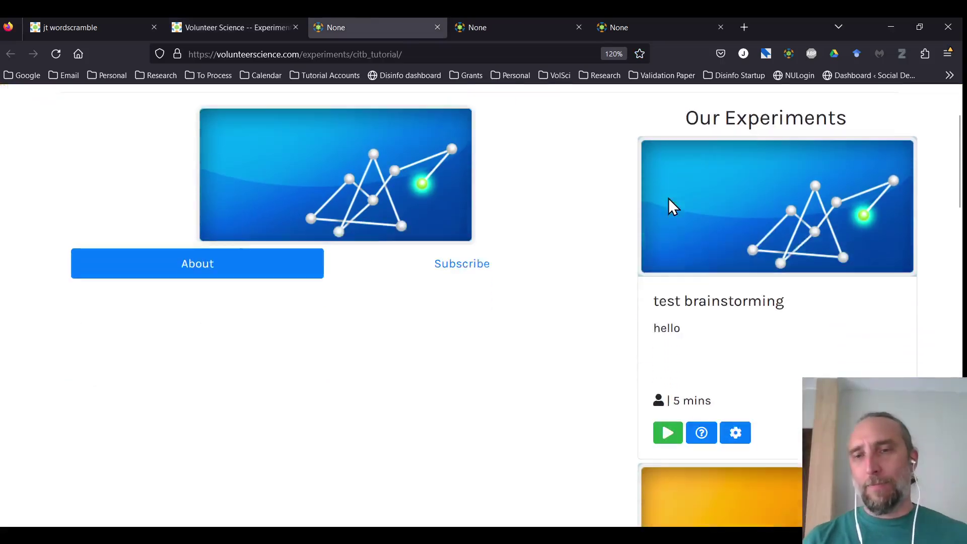
left_click(229, 18)
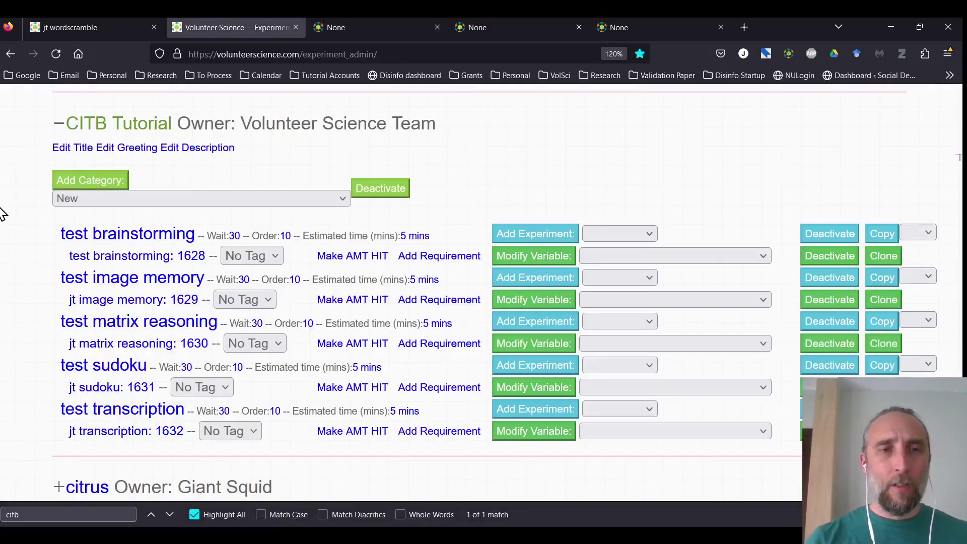
left_click(101, 177)
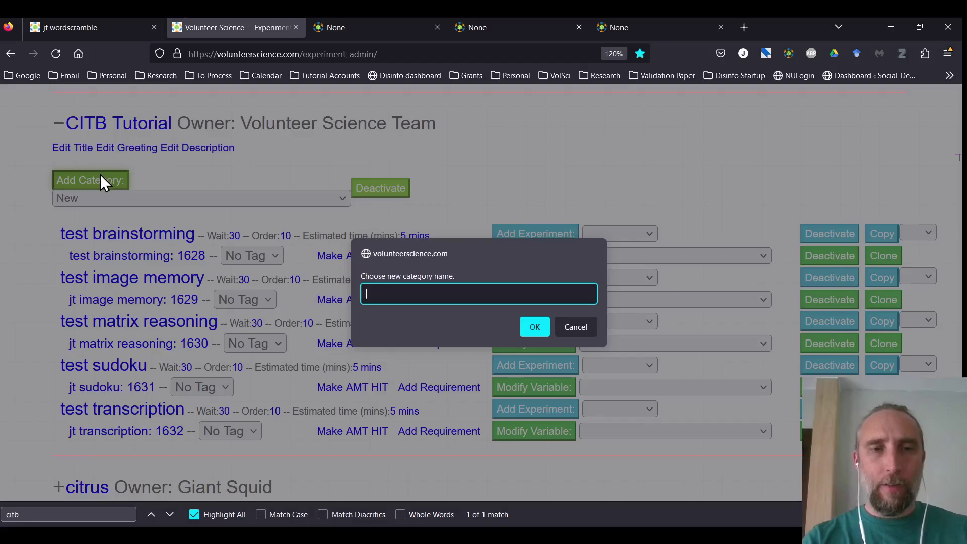
type("test wordsc")
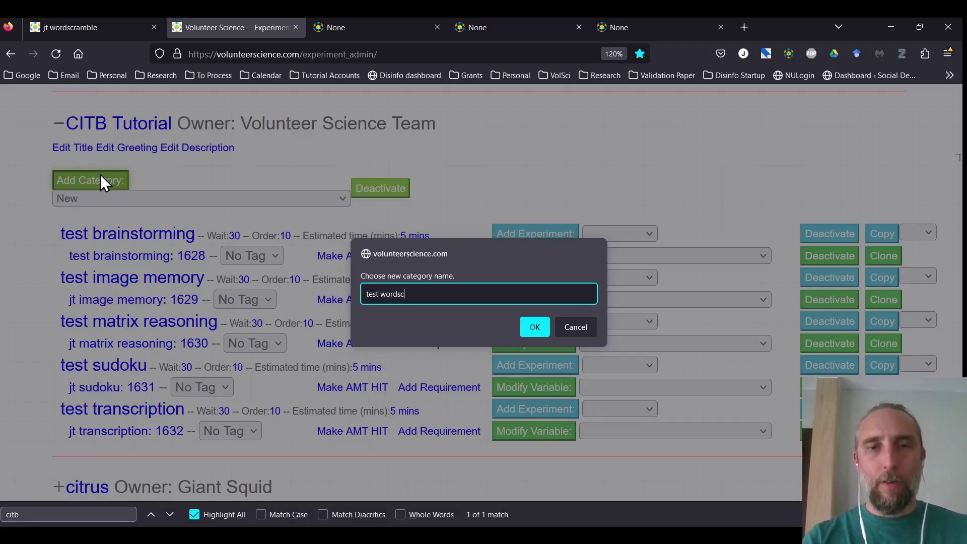
type("ramble")
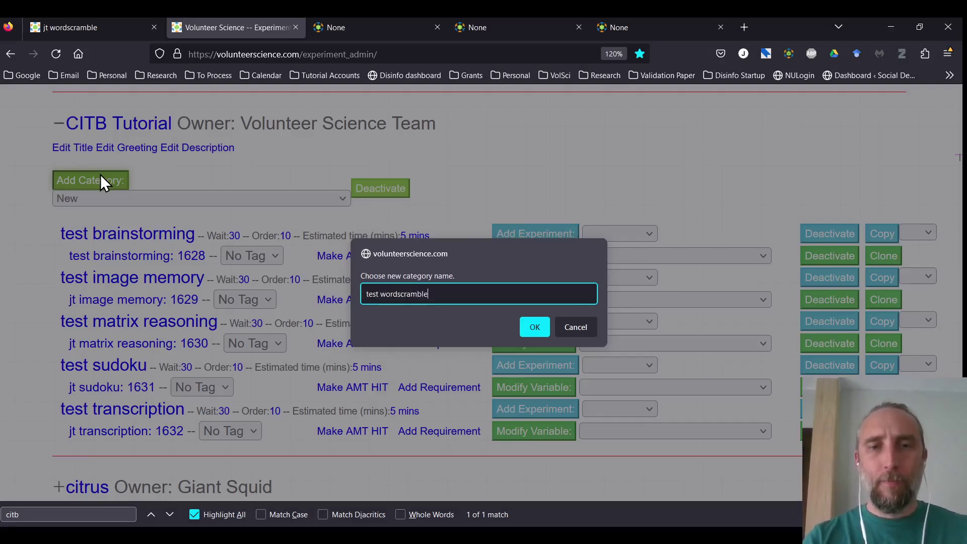
left_click(531, 329)
type("hello")
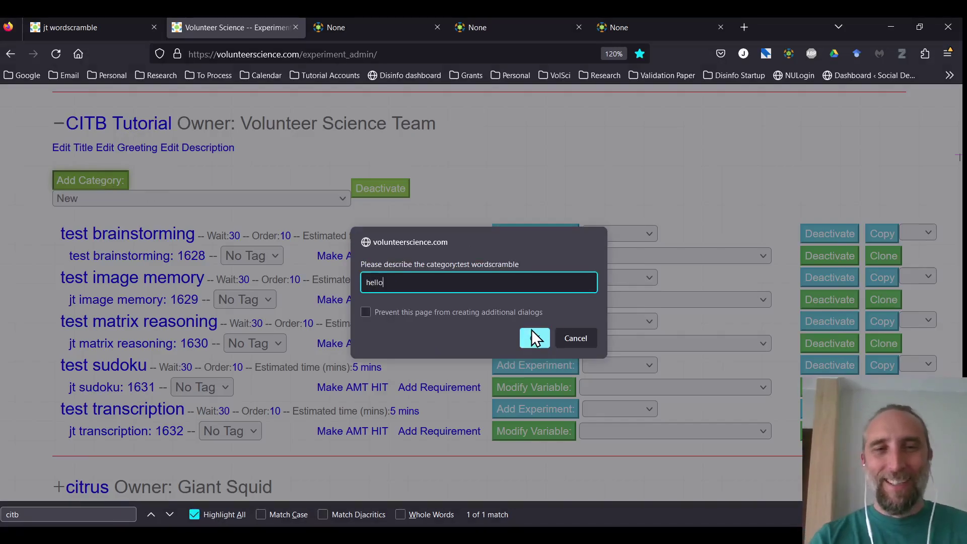
left_click(531, 332)
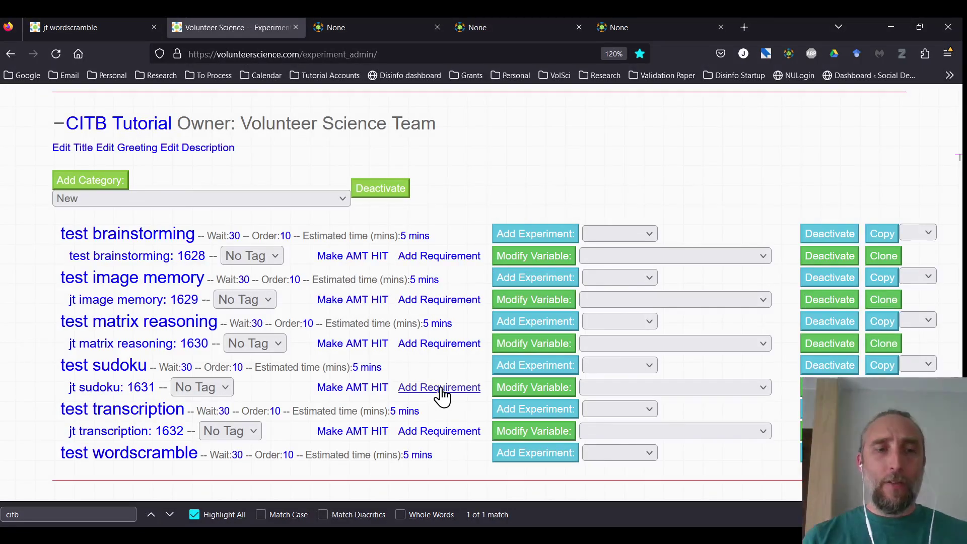
View the test wordscramble category's entry on the public CITB Tutorial experiments page.
left_click(338, 25)
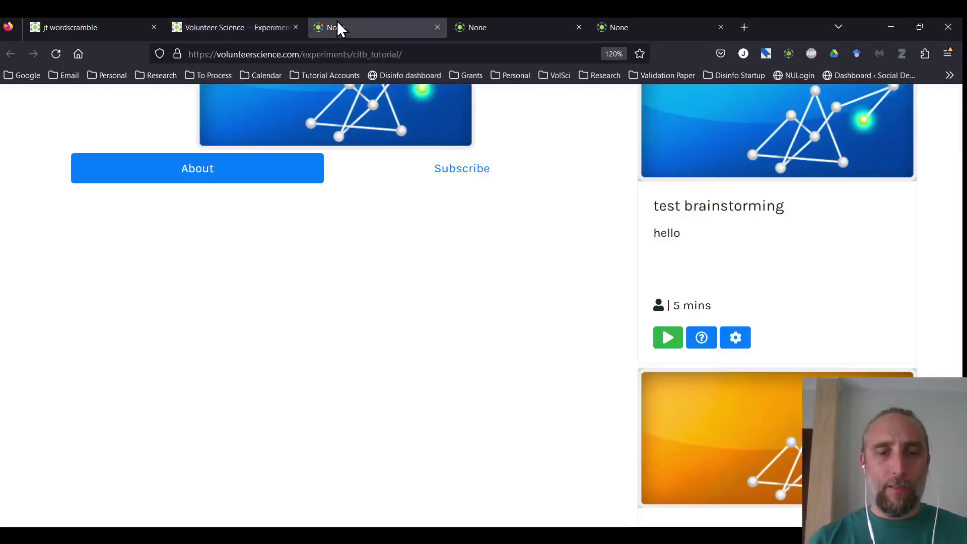
scroll(625, 284, "down", 15)
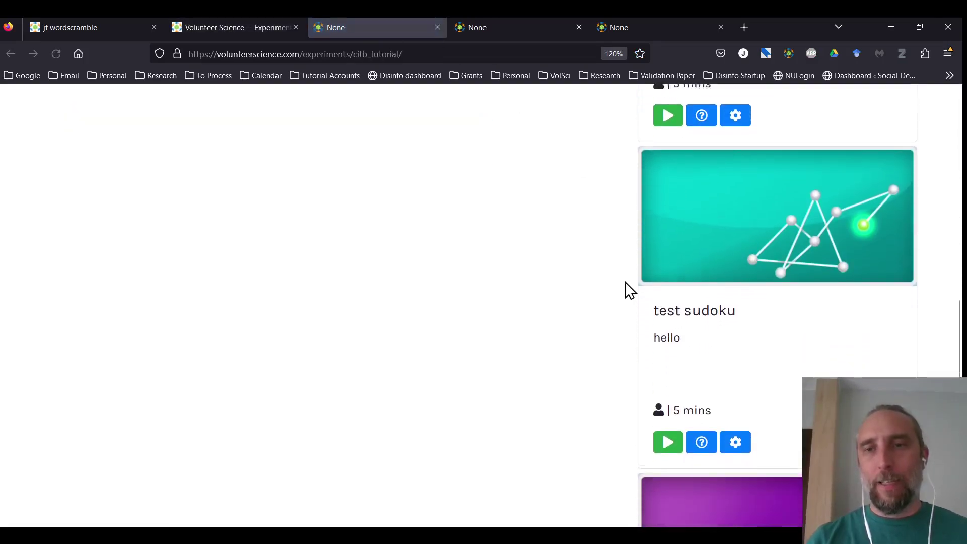
scroll(625, 282, "down", 10)
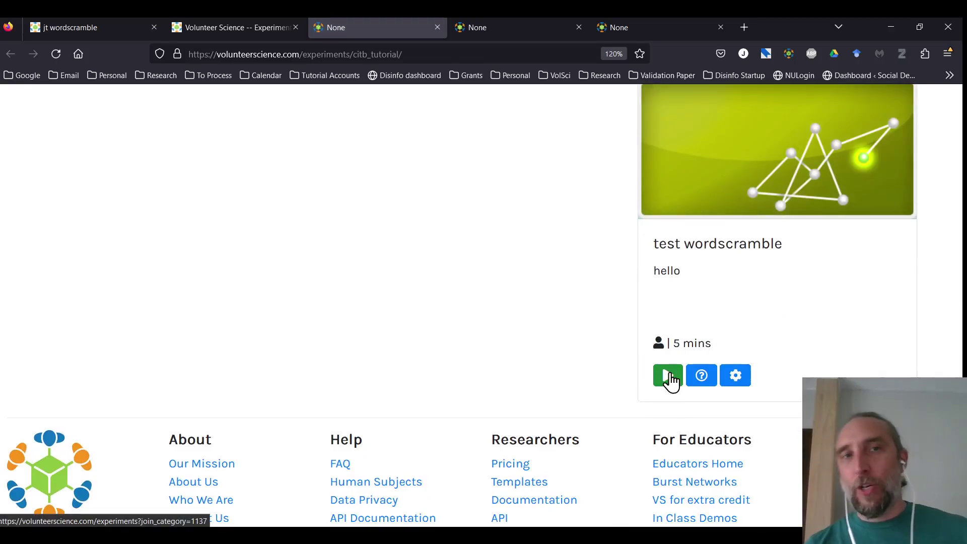
Add the jt wordscramble experiment to the test wordscramble category in the experiment administration list.
left_click(211, 25)
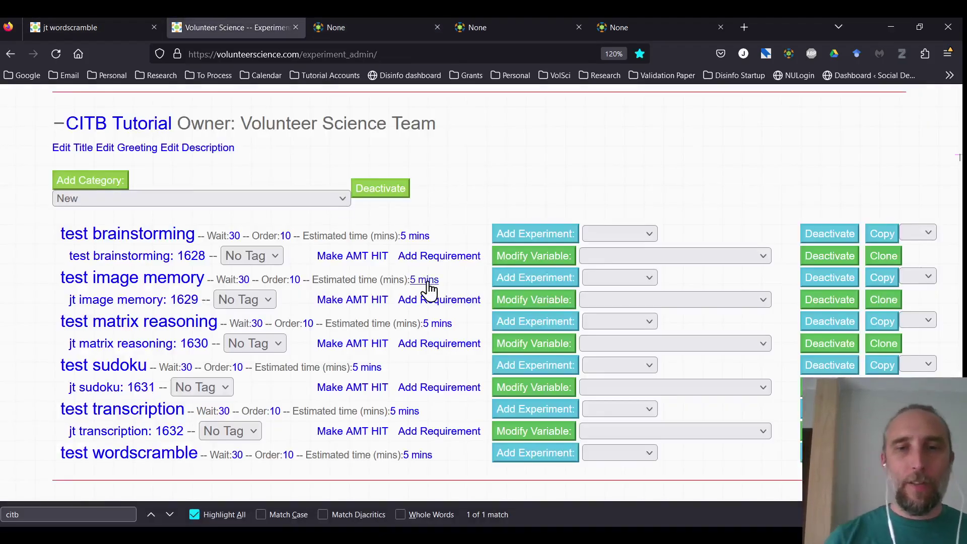
left_click(636, 457)
key("j")
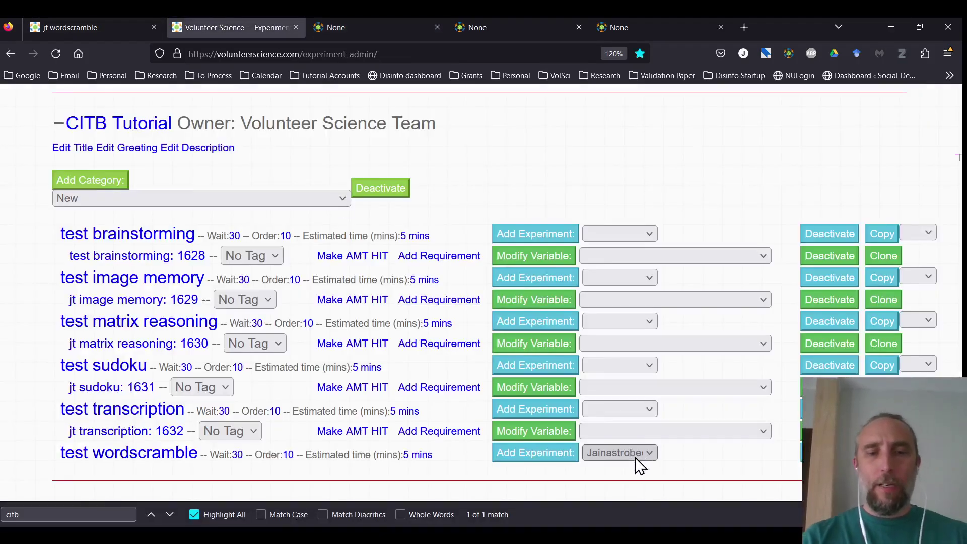
key("j")
key("j")
key("j")
key("j")
key("j")
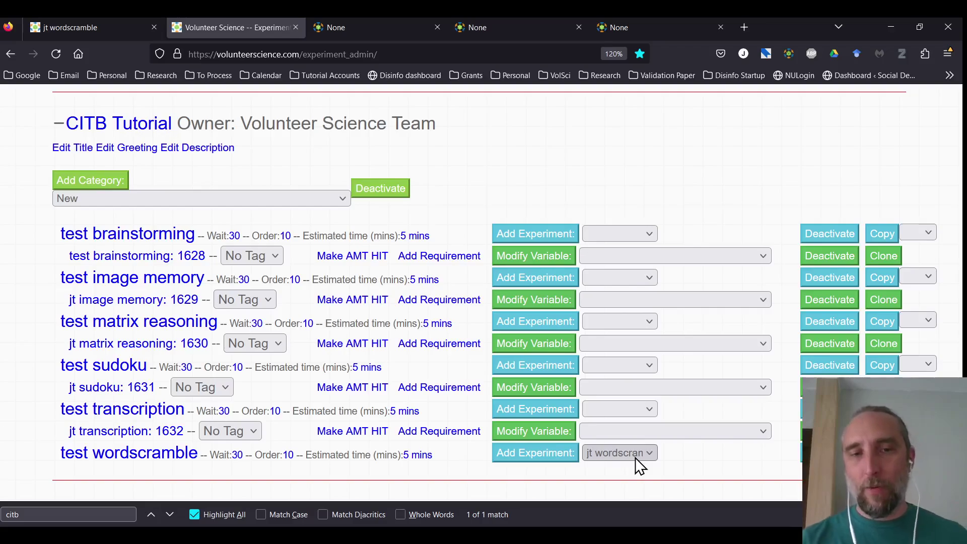
left_click(550, 461)
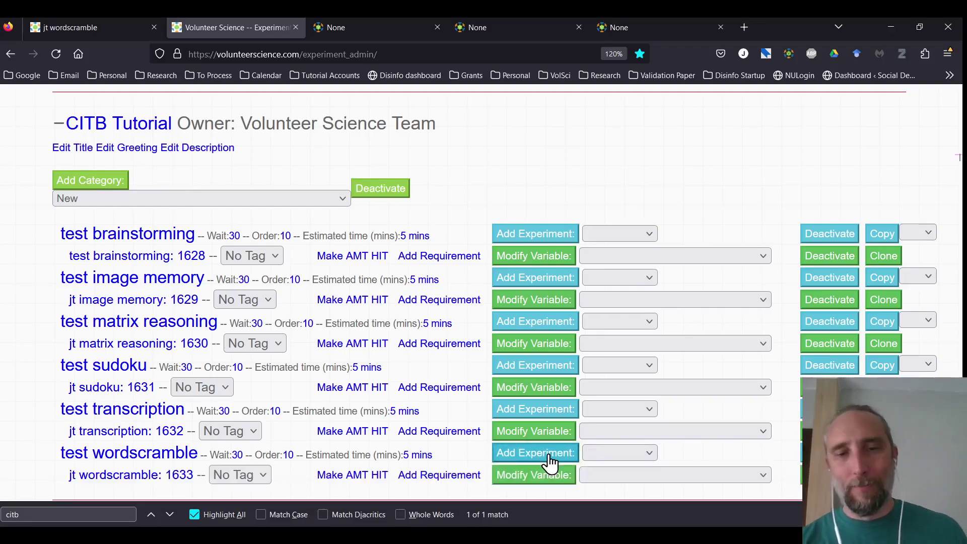
Check the test wordscramble card on the public experiments page again and return to the experiment administration list.
scroll(2, 438, "down", 3)
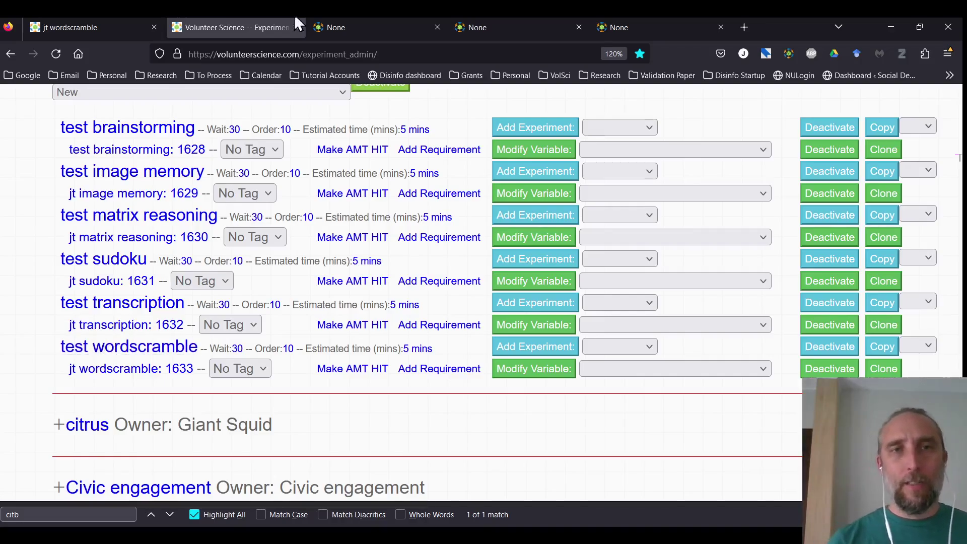
left_click(314, 25)
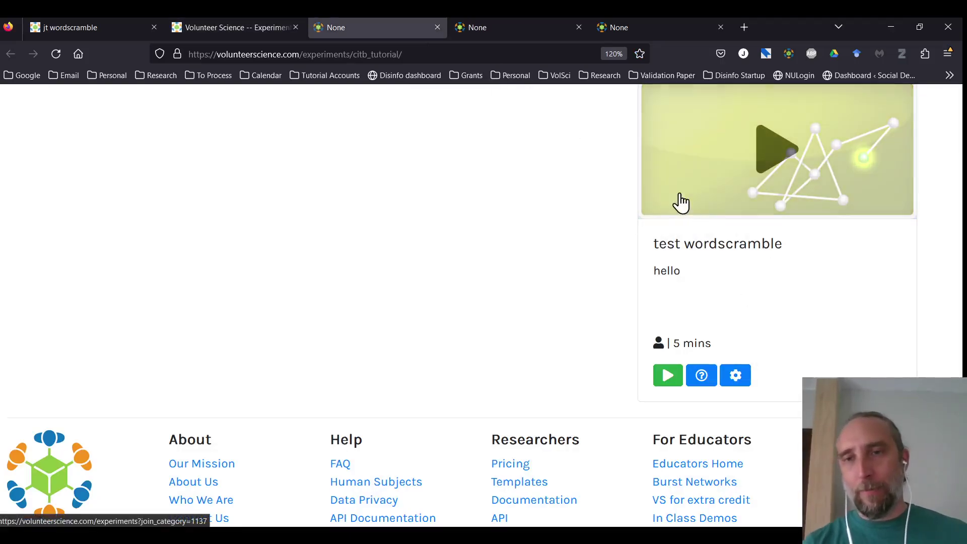
left_click(226, 24)
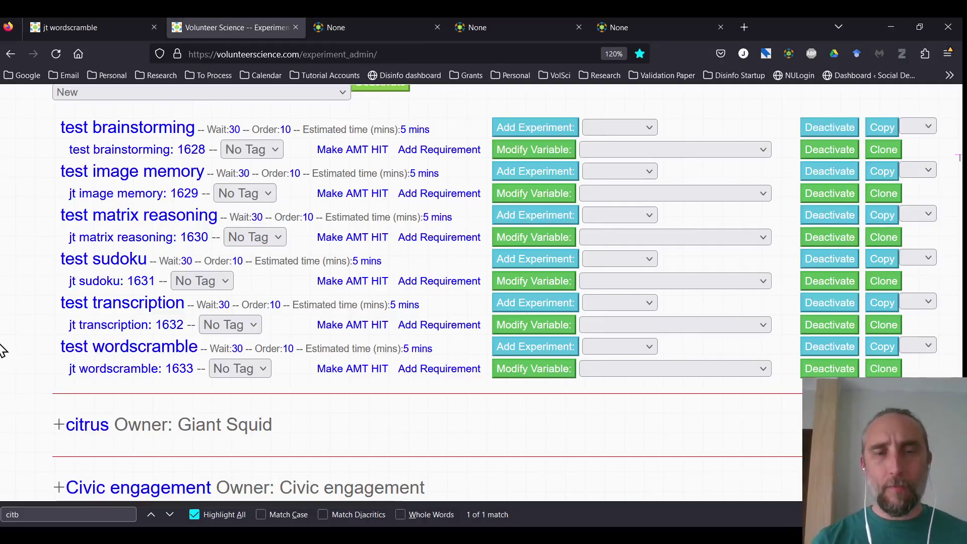